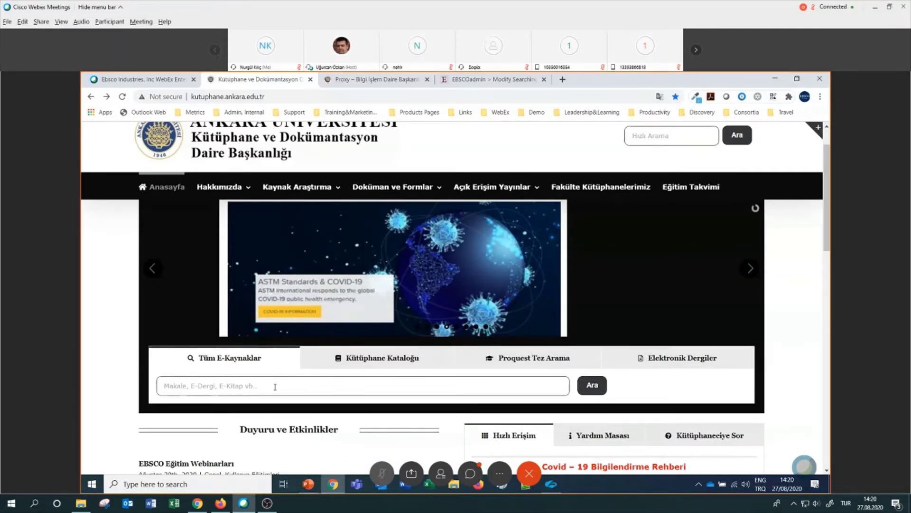
- Open the E – Kütüphane page of the Ankara University library site from its Kaynak Araştırma resources
scroll(684, 408, "down", 1)
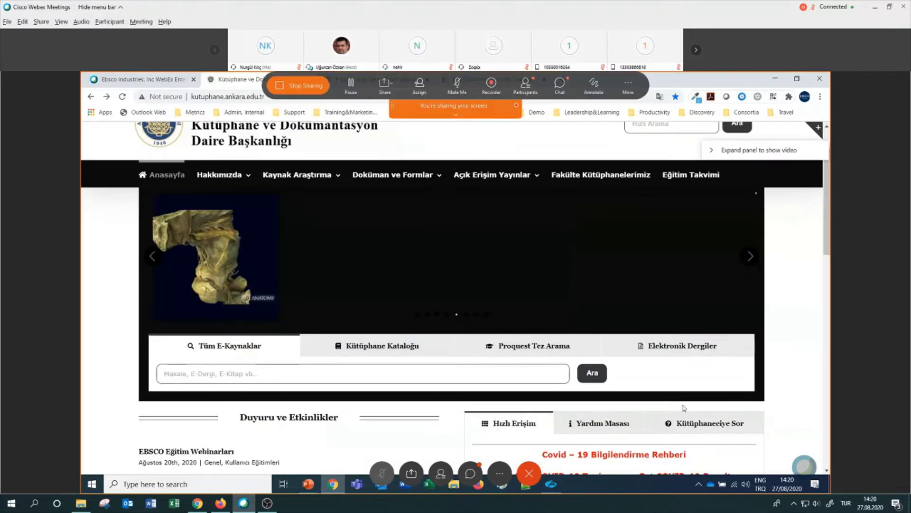
scroll(684, 408, "down", 3)
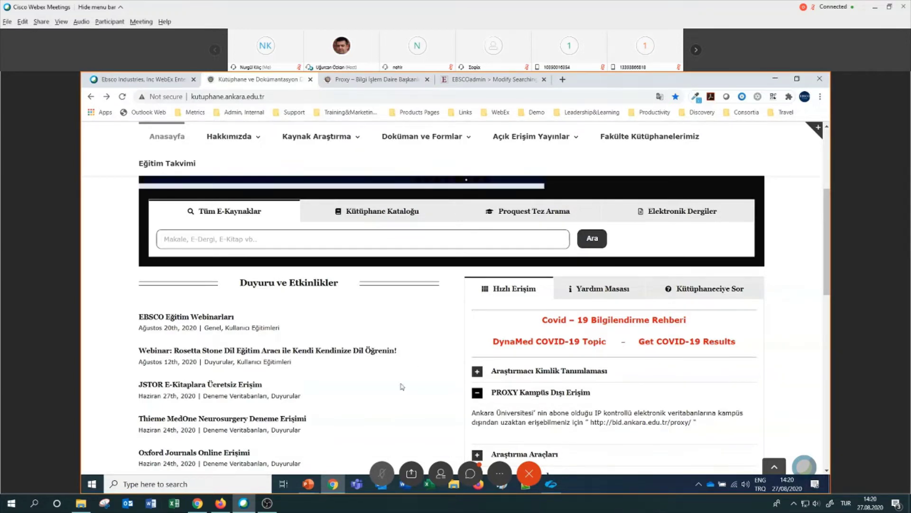
scroll(401, 383, "up", 4)
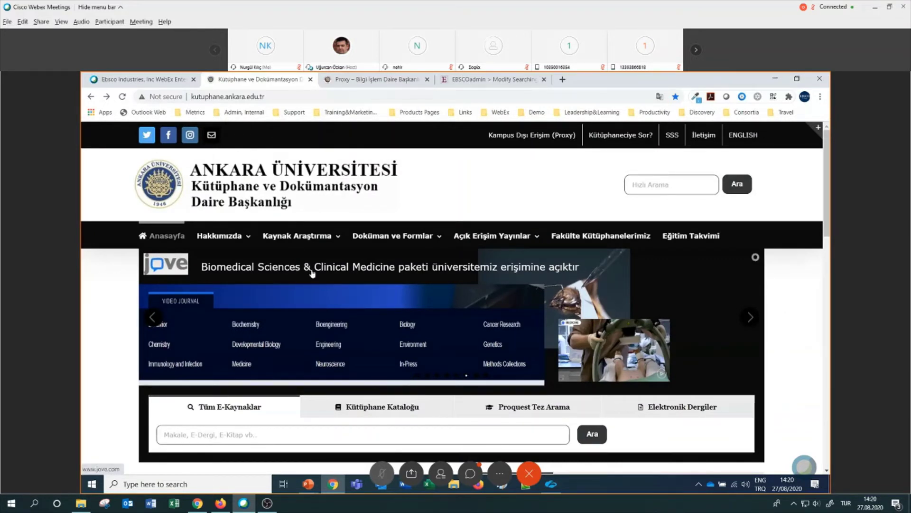
mouse_move(288, 243)
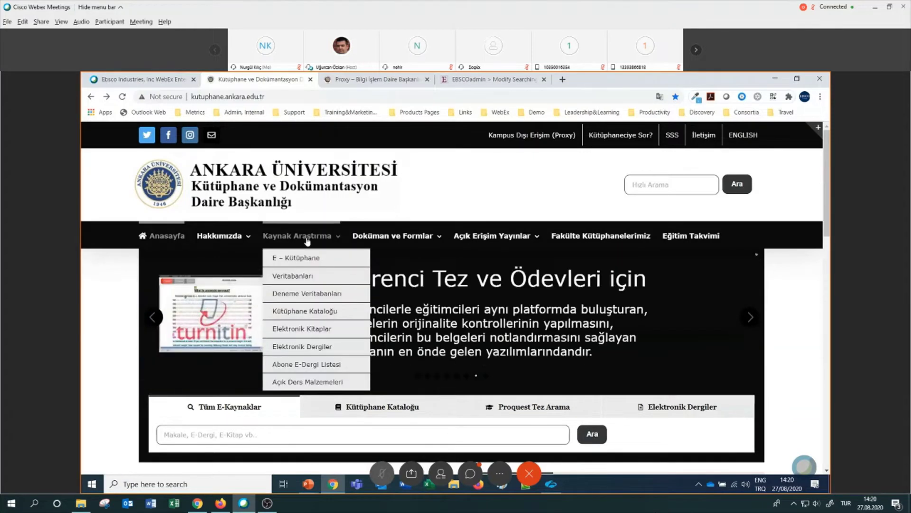
left_click(304, 263)
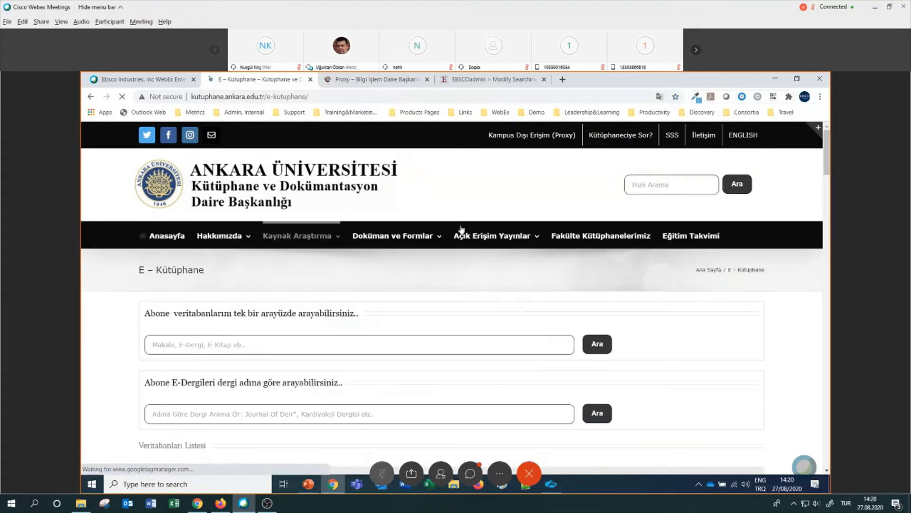
- Find Rosetta Stone among the databases starting with R and go to its database
mouse_move(463, 233)
scroll(323, 293, "down", 4)
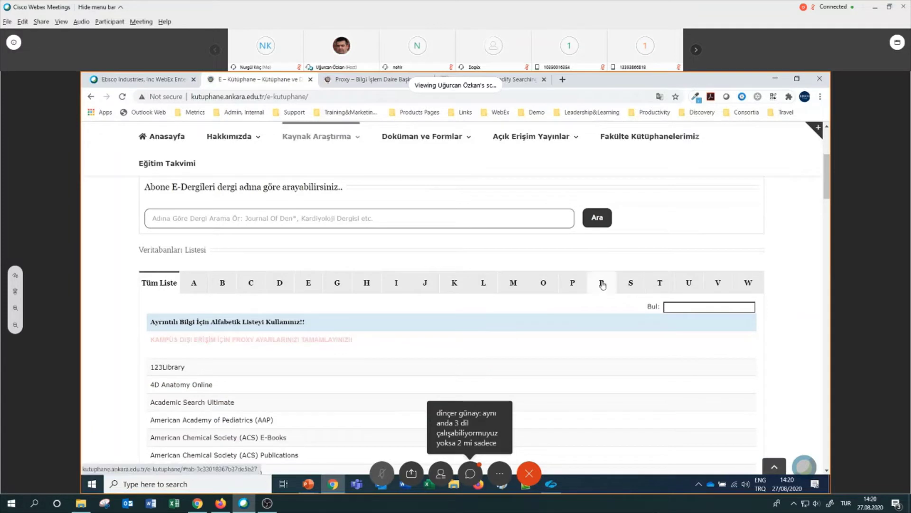
left_click(602, 284)
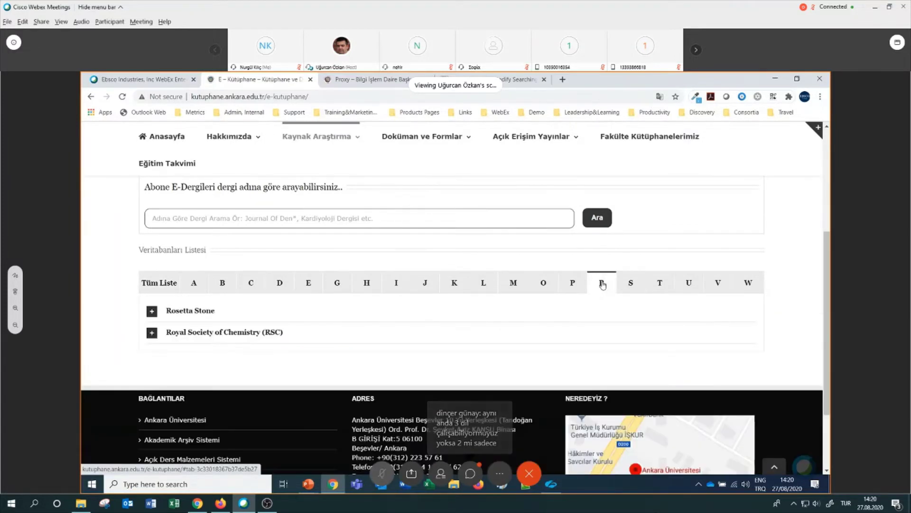
left_click(164, 310)
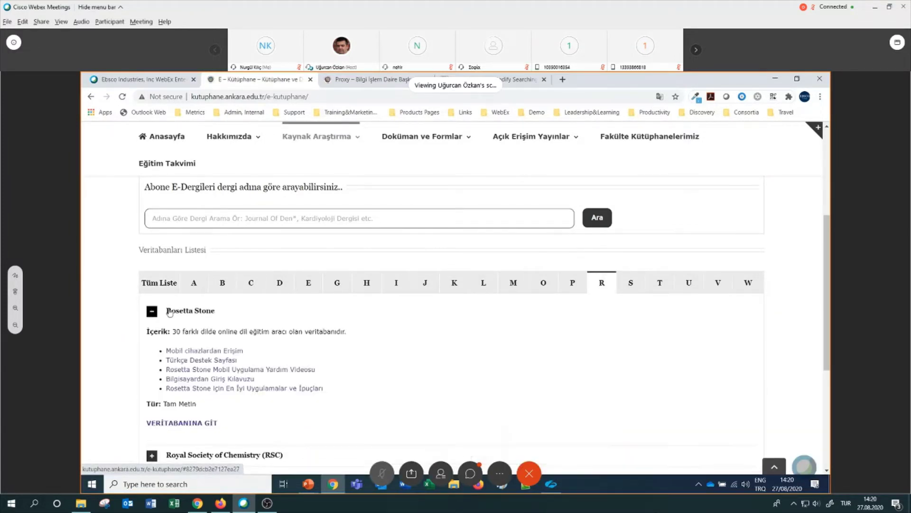
scroll(178, 314, "down", 2)
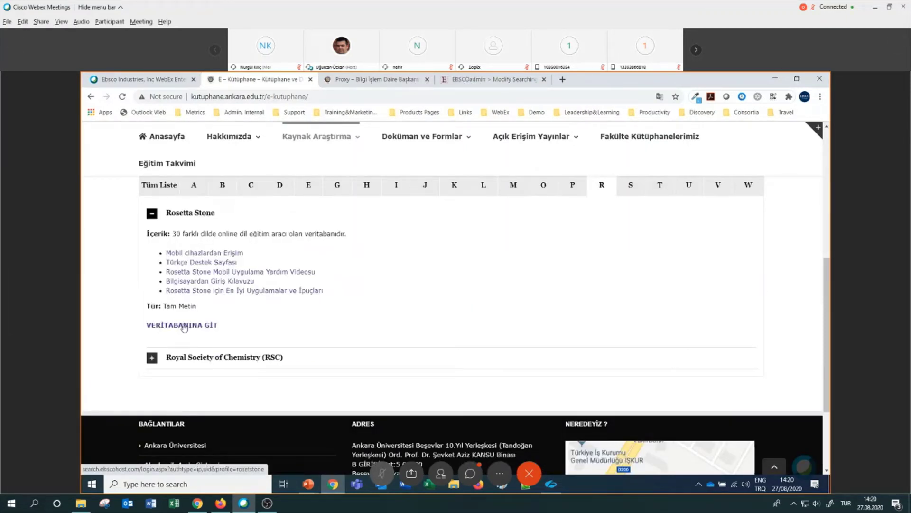
left_click(183, 326)
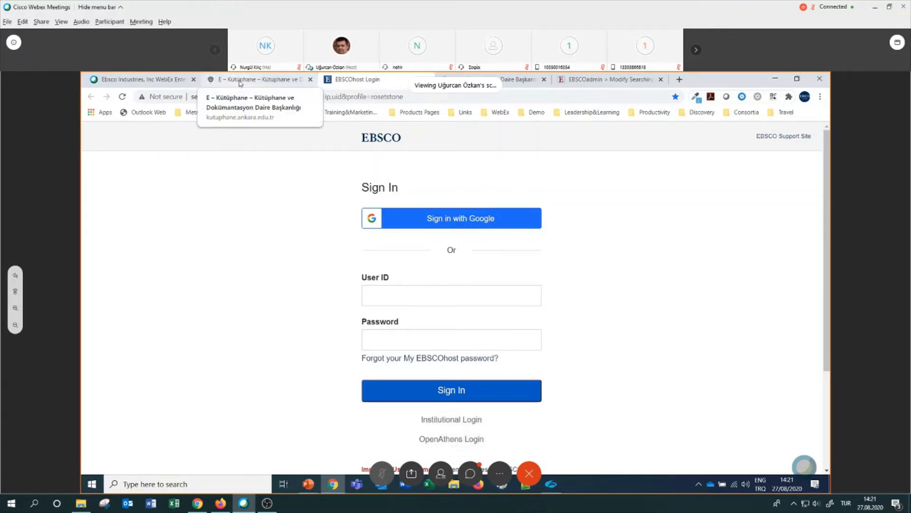
- Go back to the library site's home page and reopen the E – Kütüphane page
left_click(239, 81)
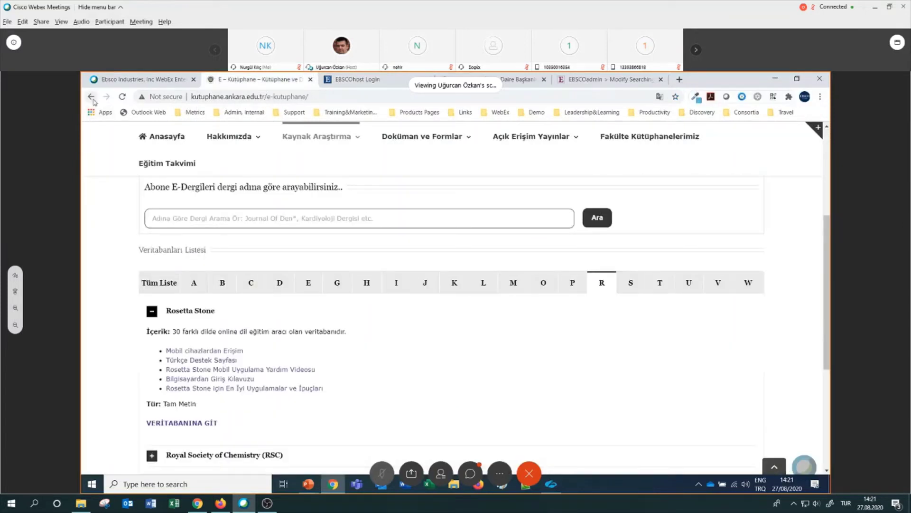
left_click(91, 97)
mouse_move(307, 235)
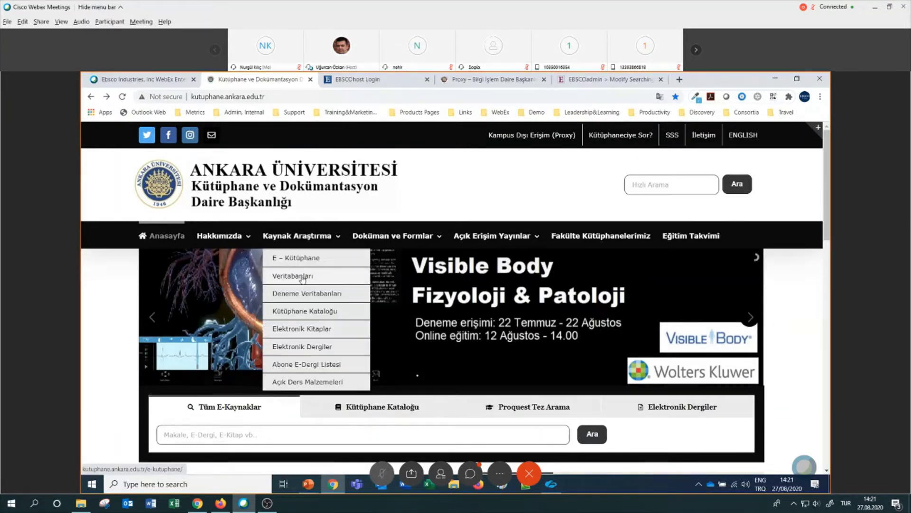
left_click(339, 261)
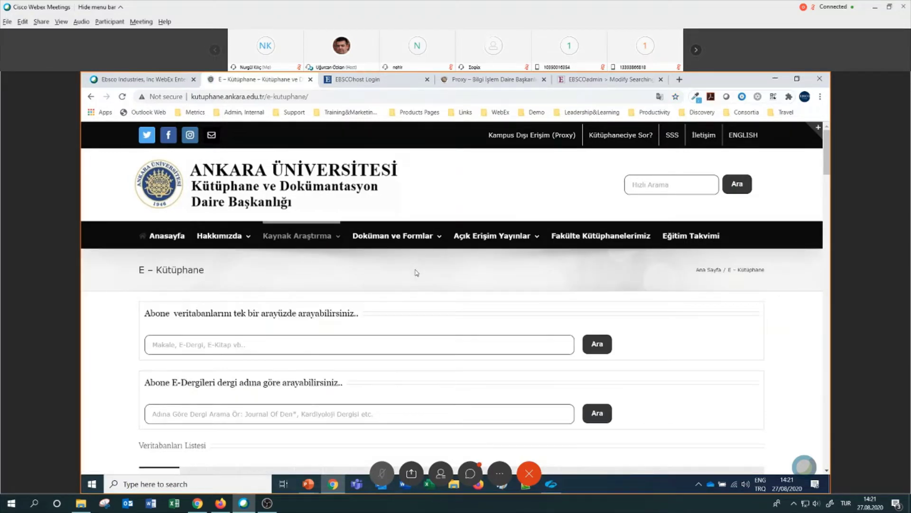
- Expand the Rosetta Stone entry under R in the Veritabanları Listesi again and follow its VERİTABANINA GİT link
scroll(416, 272, "down", 3)
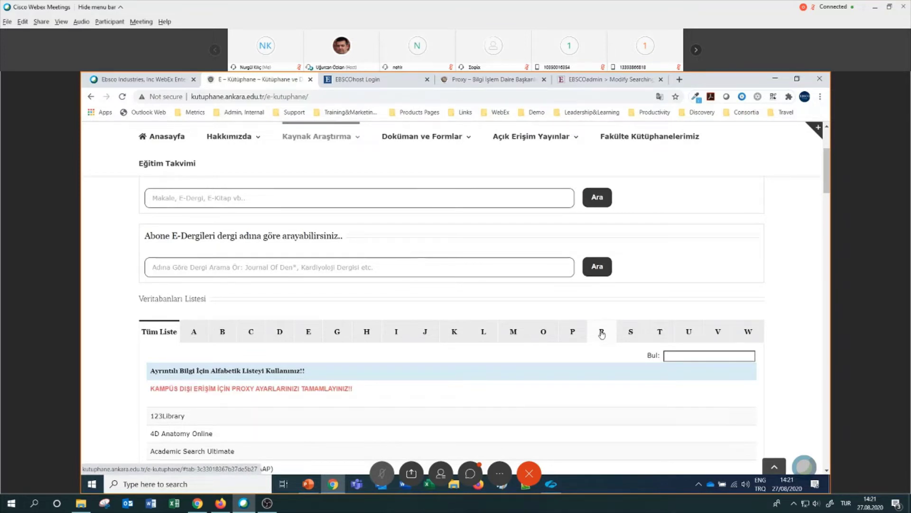
scroll(602, 334, "down", 1)
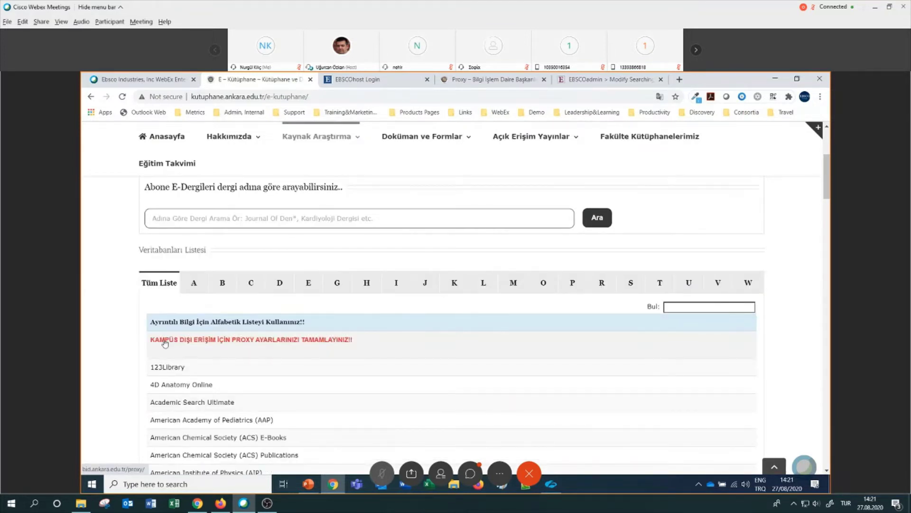
left_click(601, 284)
scroll(152, 268, "down", 1)
left_click(152, 263)
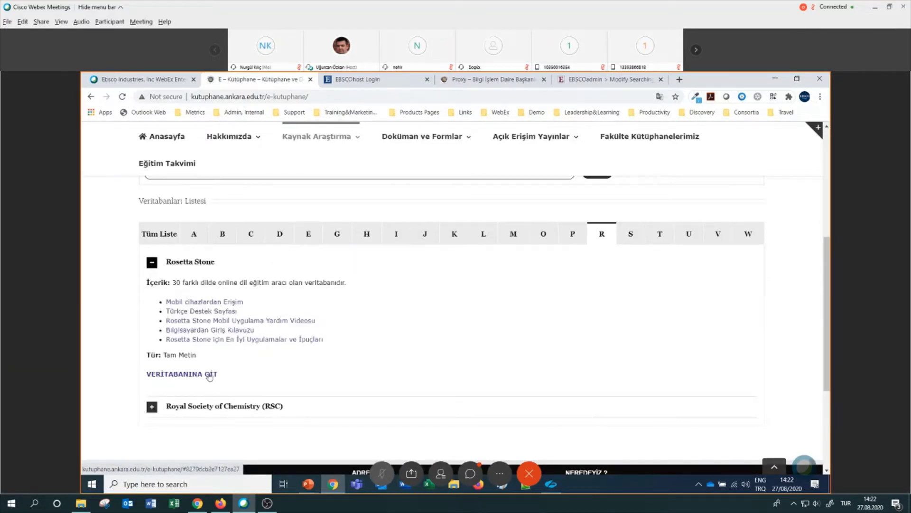
left_click(209, 375)
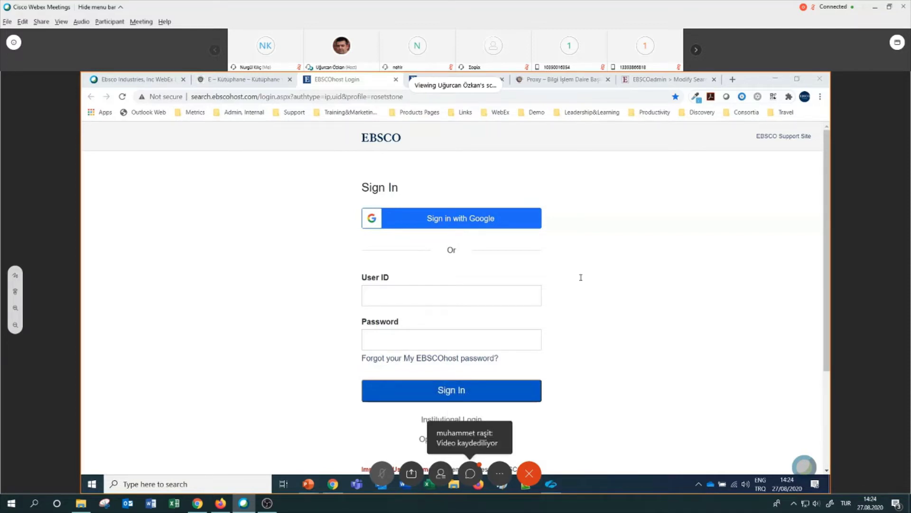
- Sign in to EBSCO with the account's user ID and password
left_click(415, 298)
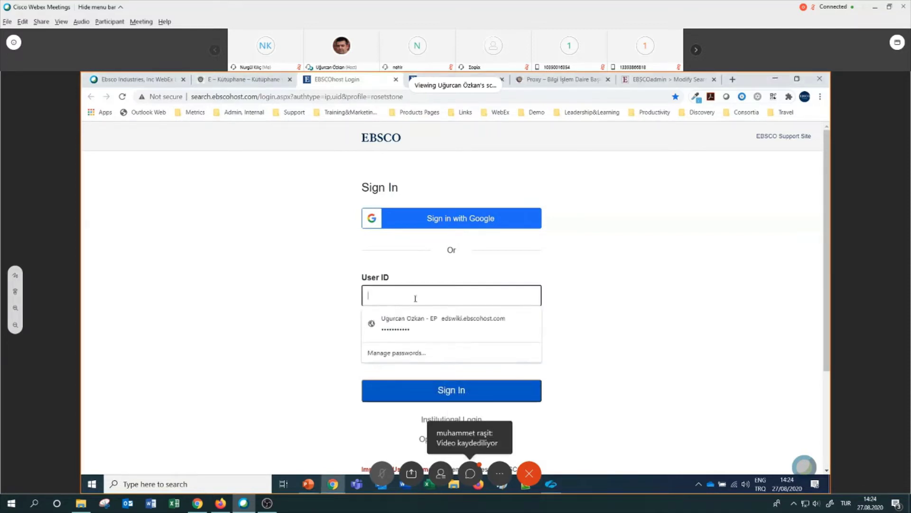
type("ank")
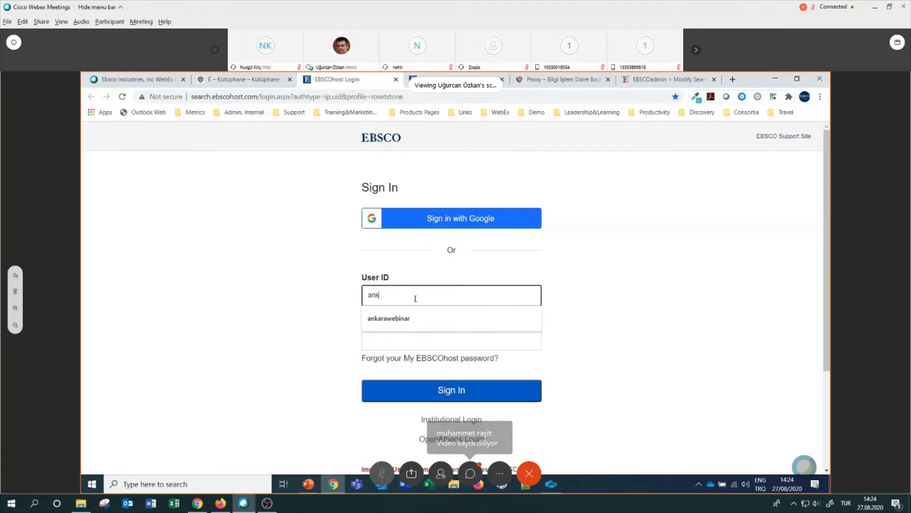
left_click(402, 323)
left_click(402, 339)
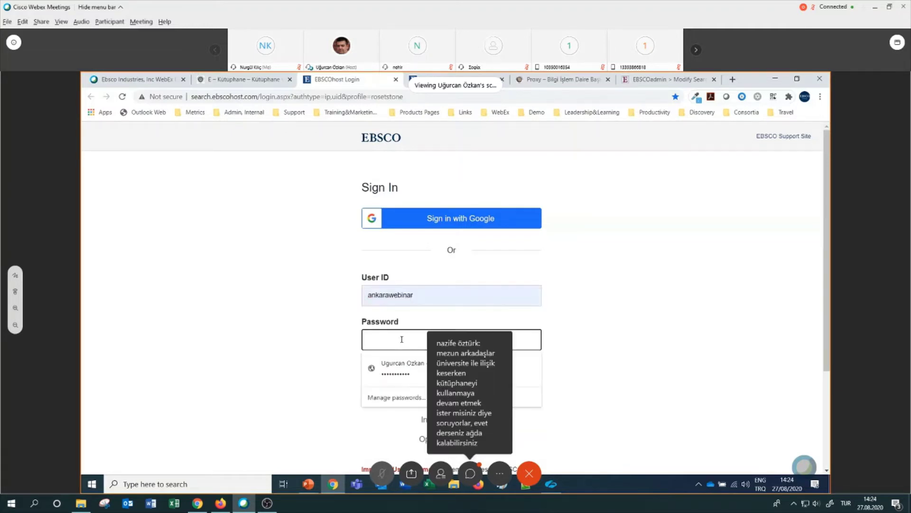
type("••••••••••")
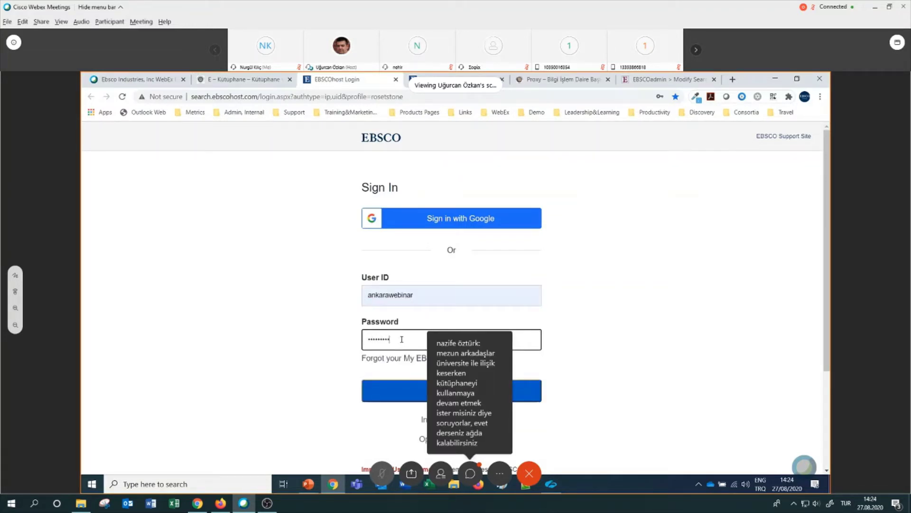
key("Return")
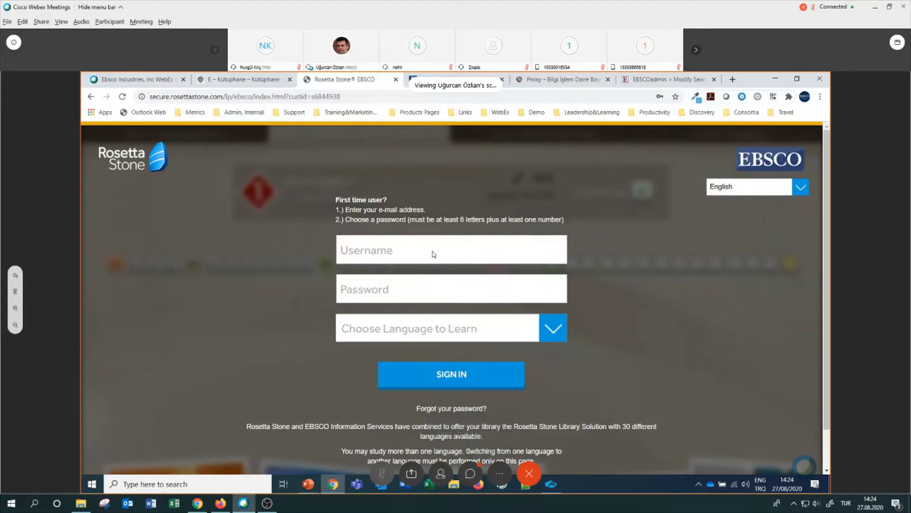
- Review the languages available to learn and fill in the account e-mail and password on the Rosetta Stone sign-in form
left_click(515, 330)
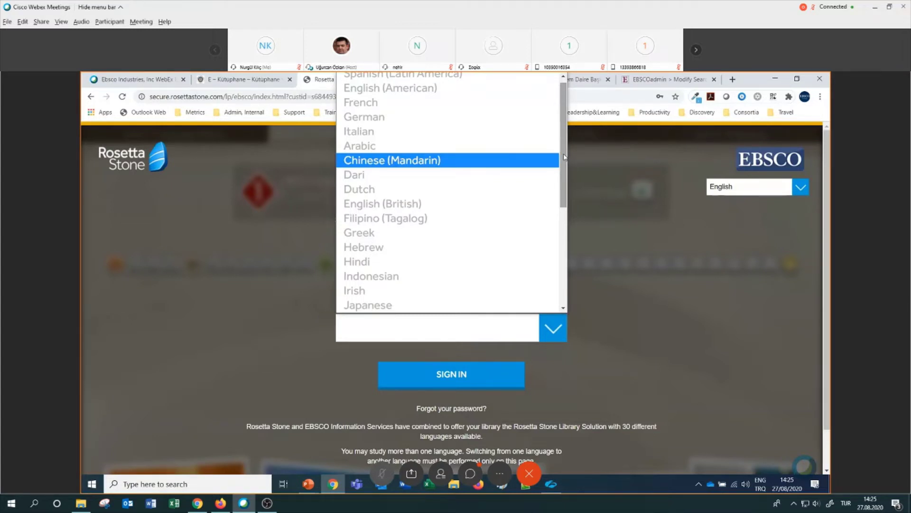
left_click(753, 319)
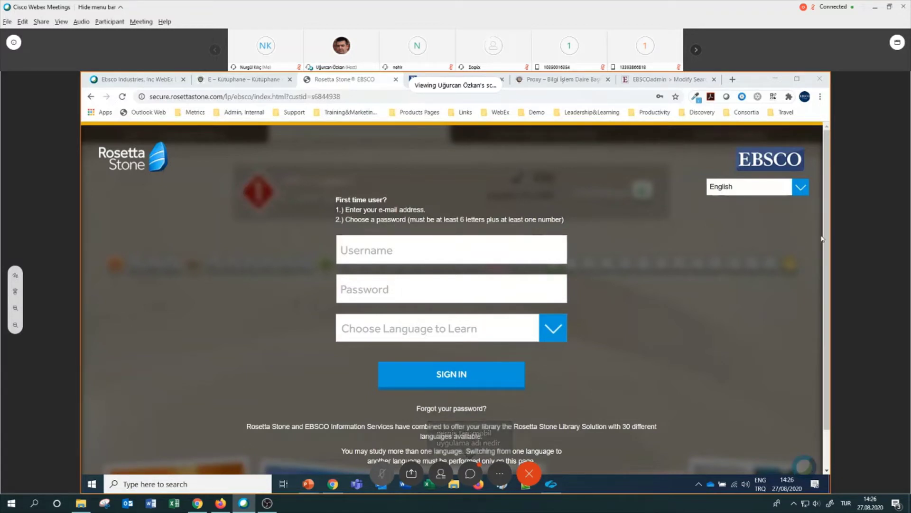
left_click(446, 247)
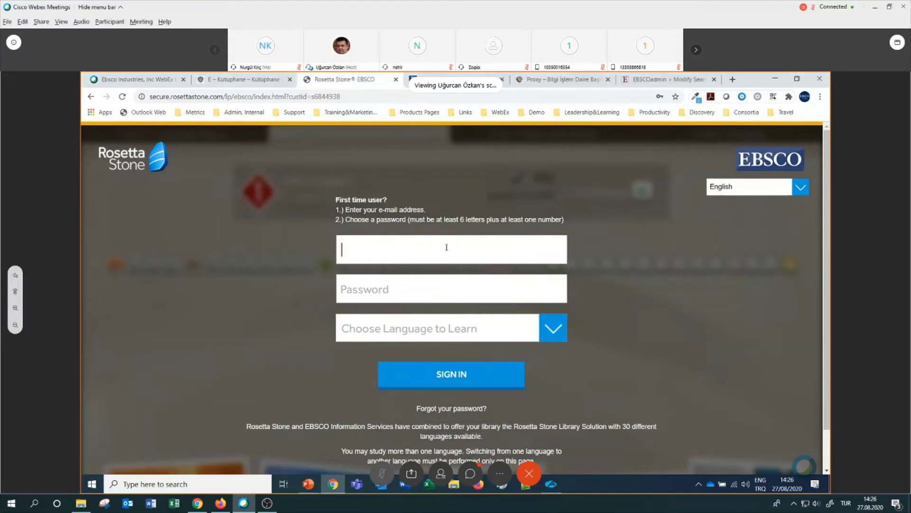
type("R")
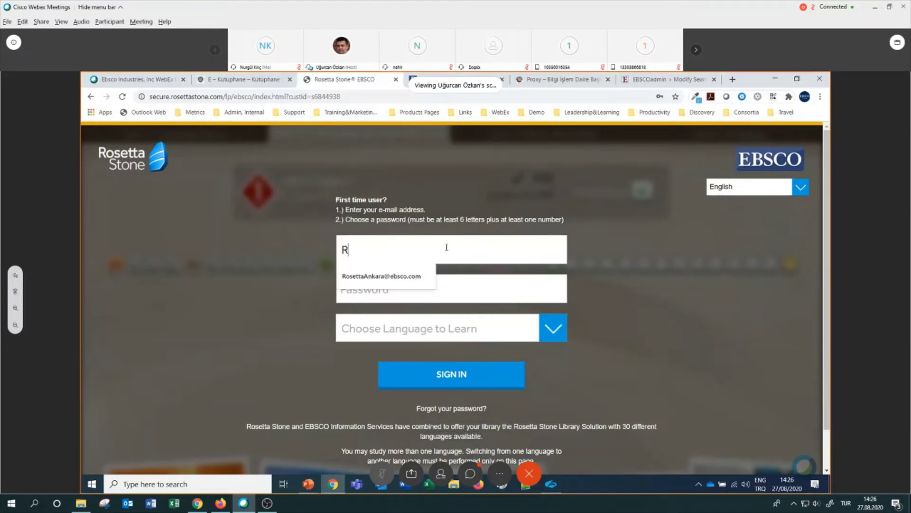
key("Down")
key("Return")
left_click(525, 287)
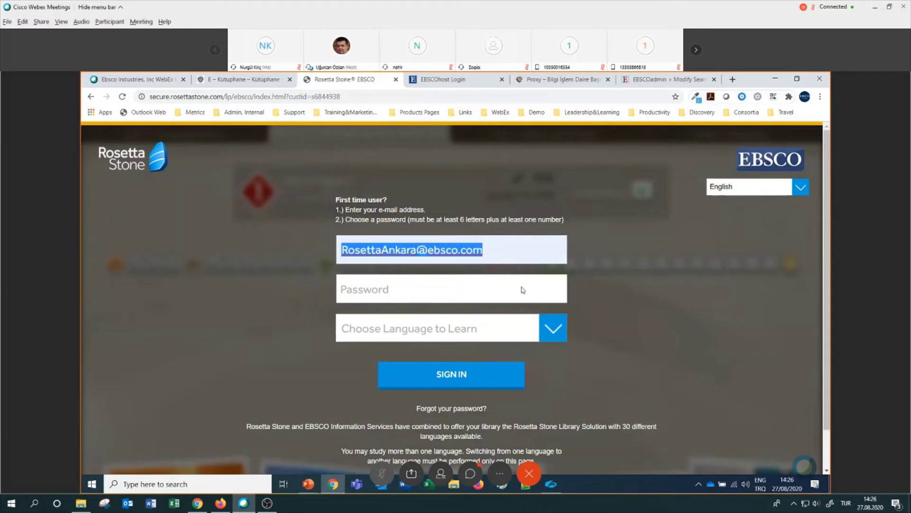
key("ctrl+v")
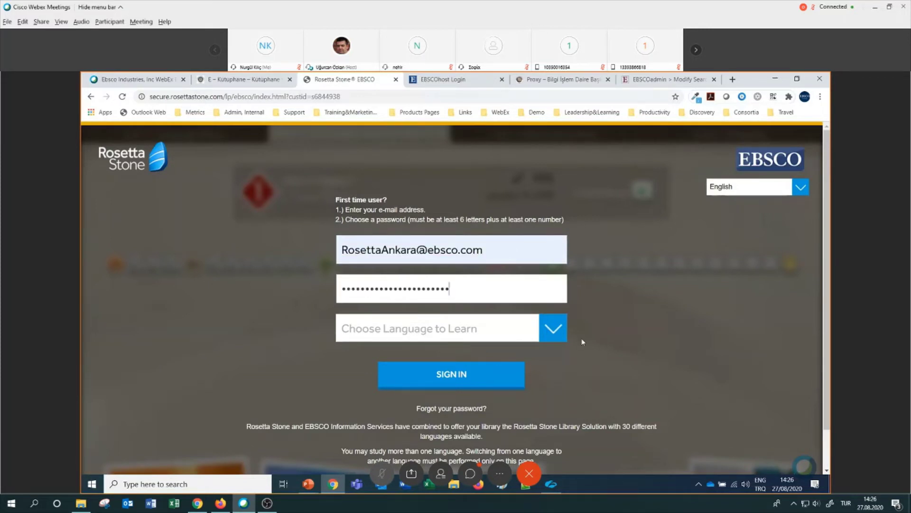
- Choose English (American) as the language to learn and sign in to Rosetta Stone
left_click(553, 329)
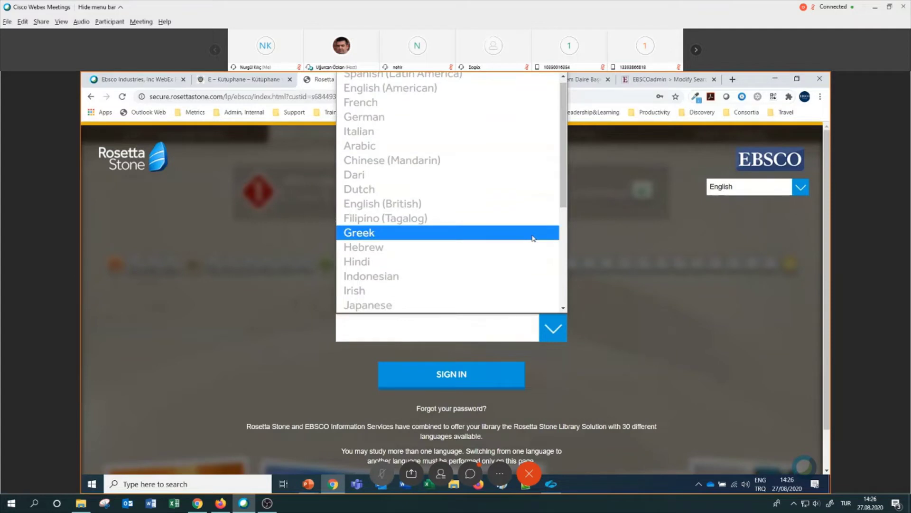
scroll(532, 238, "up", 1)
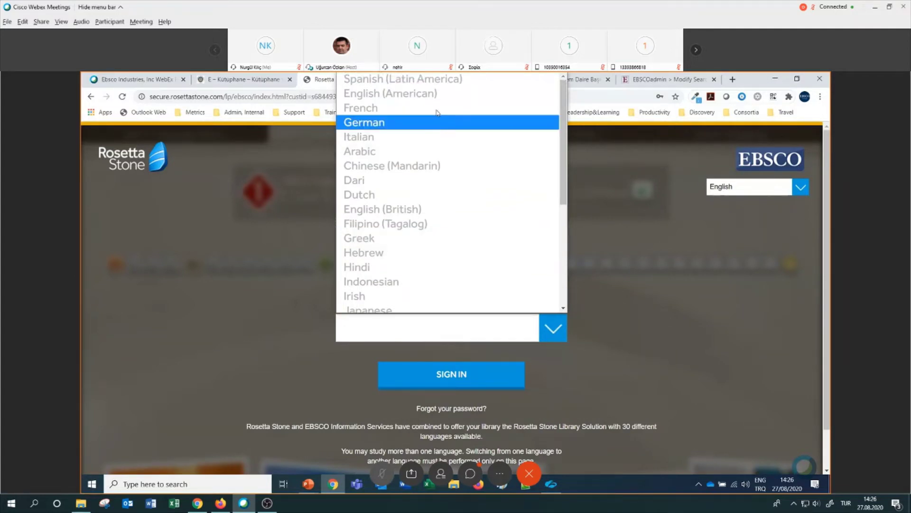
left_click(439, 94)
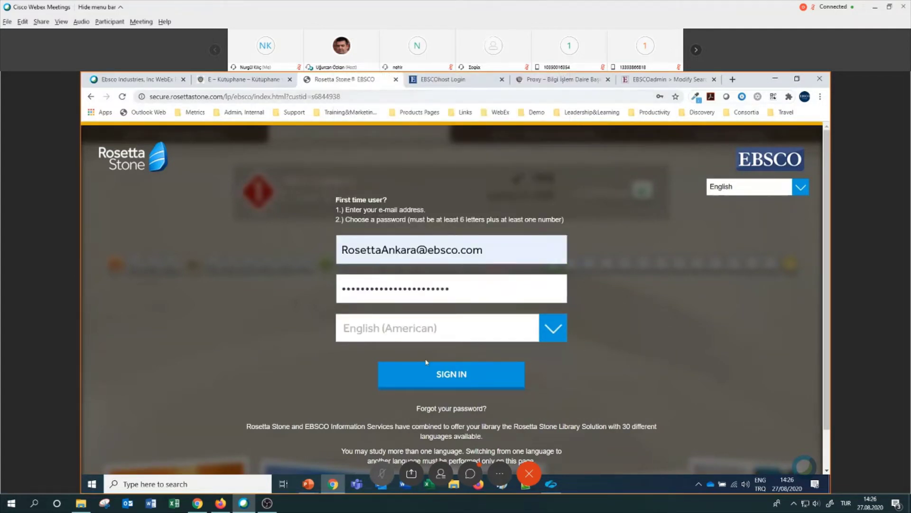
left_click(449, 378)
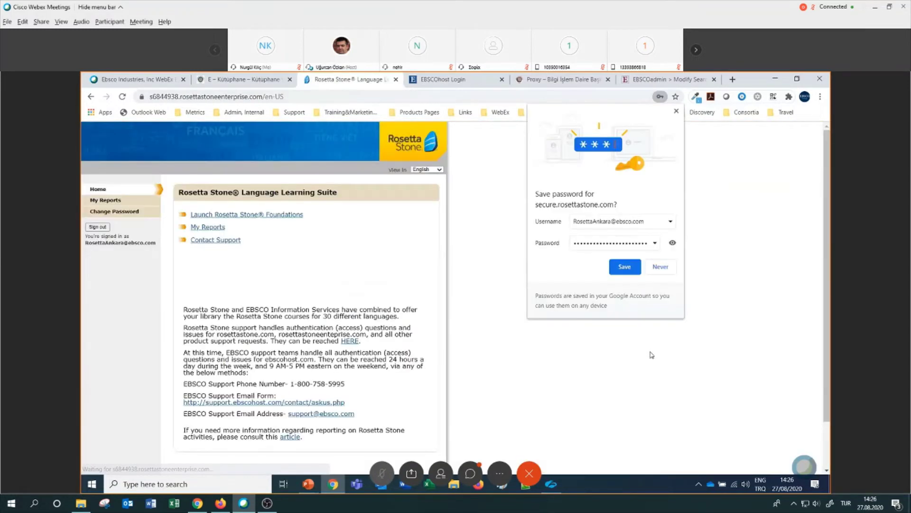
- Dismiss the offer to save the password and launch Rosetta Stone Foundations from the Language Learning Suite
left_click(676, 111)
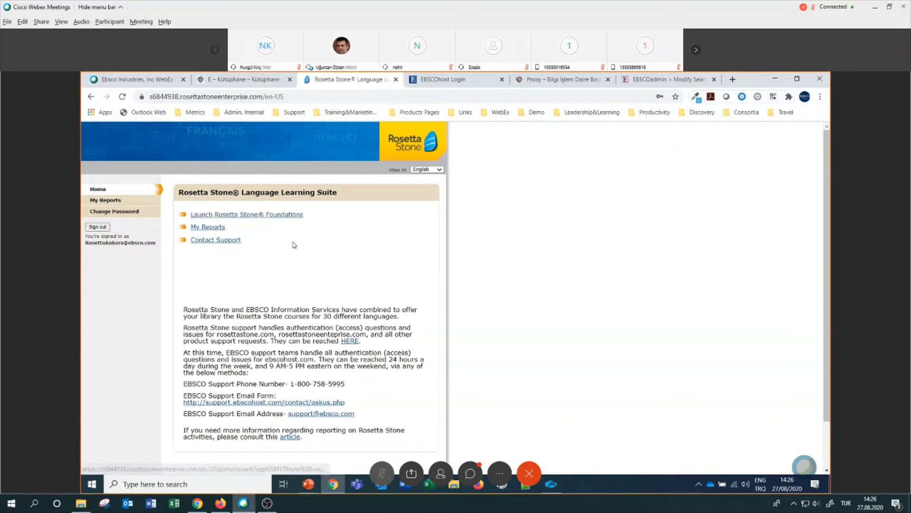
left_click(209, 227)
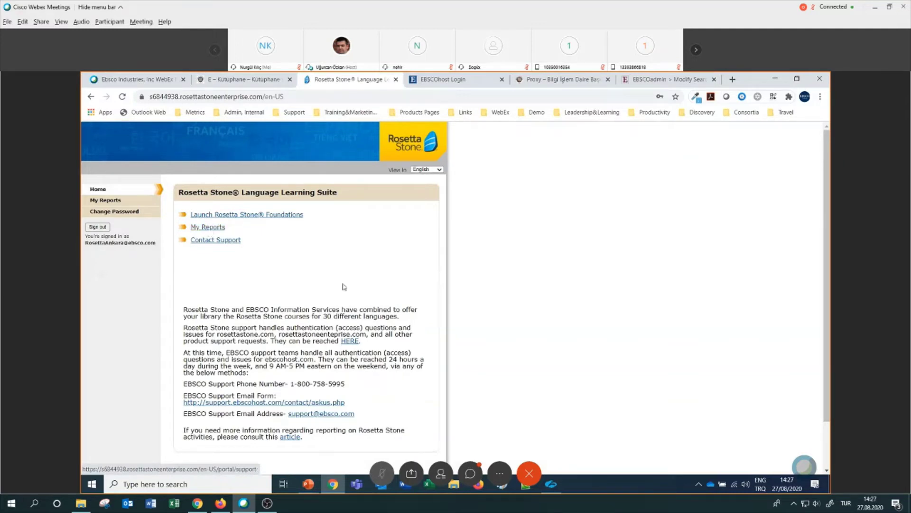
left_click(220, 215)
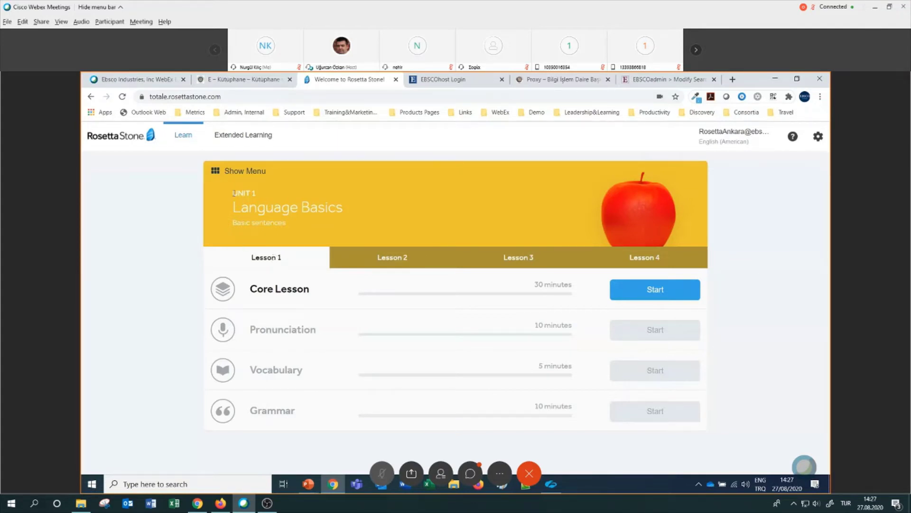
- Examine the activities and durations offered in Lessons 1 to 4 of Unit 1, Language Basics, and return to Lesson 1
left_click_drag(234, 193, 300, 222)
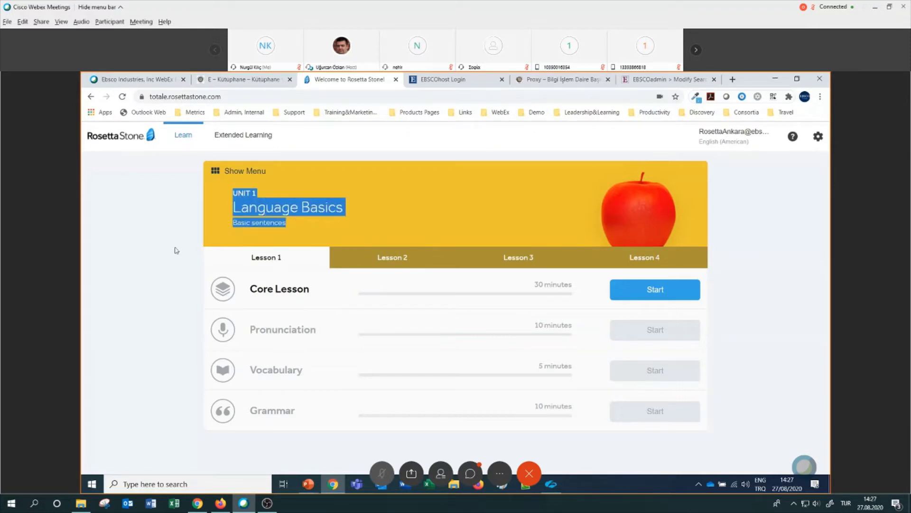
left_click(272, 259)
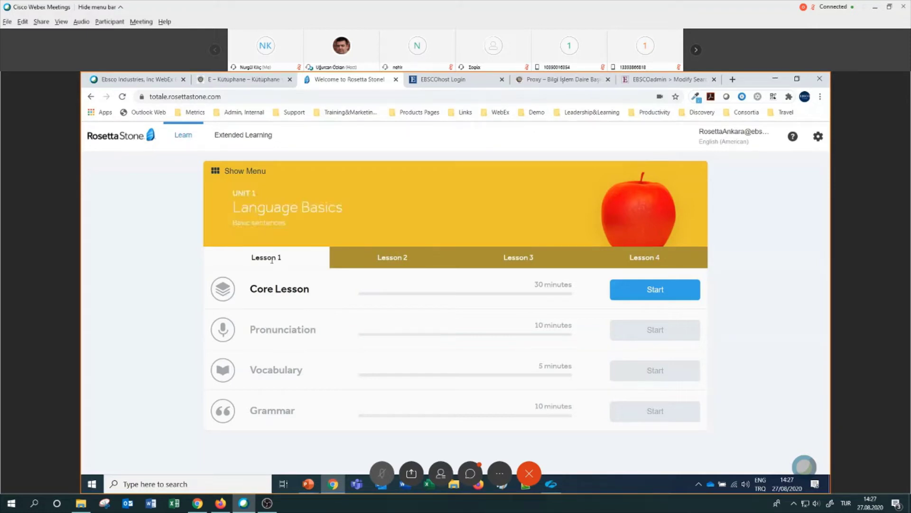
left_click(379, 259)
left_click(521, 258)
left_click(644, 258)
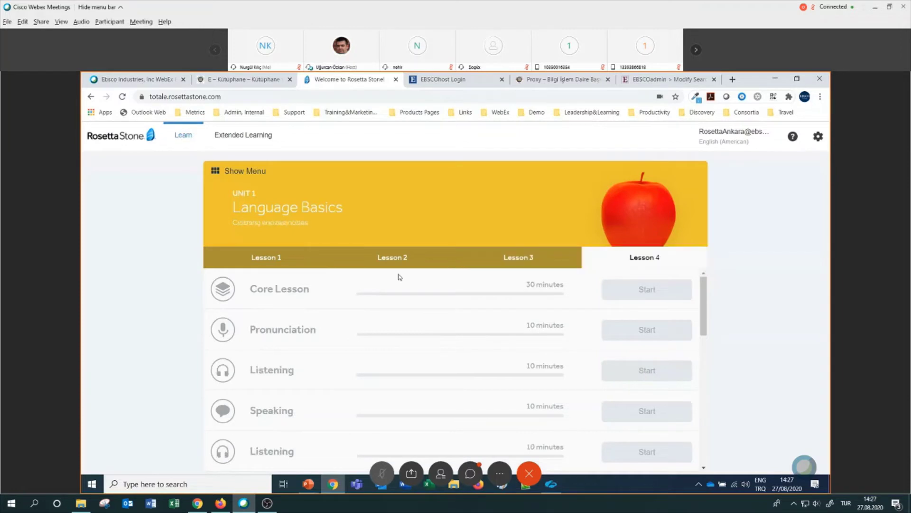
left_click(270, 260)
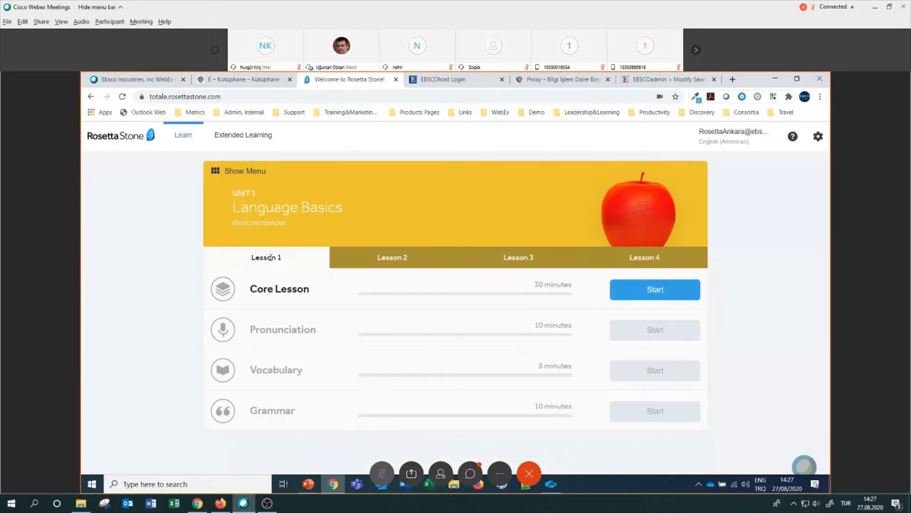
left_click(389, 258)
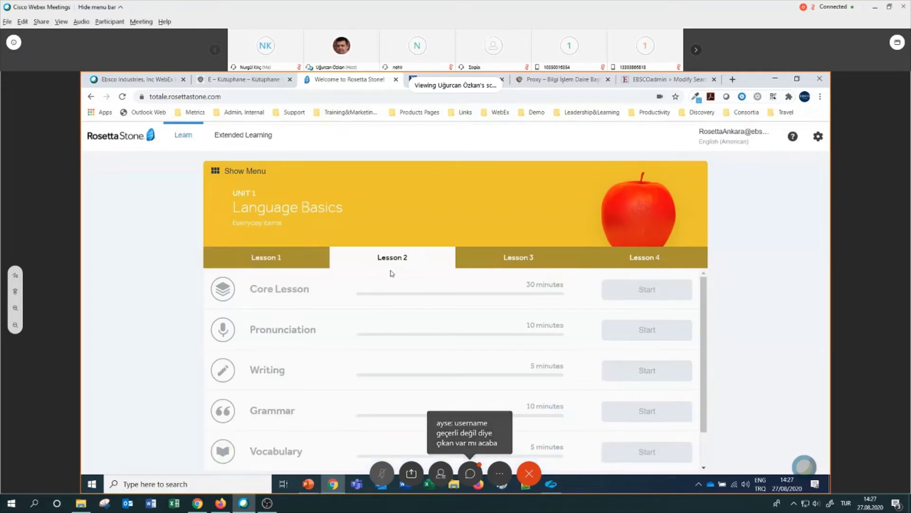
scroll(295, 326, "down", 1)
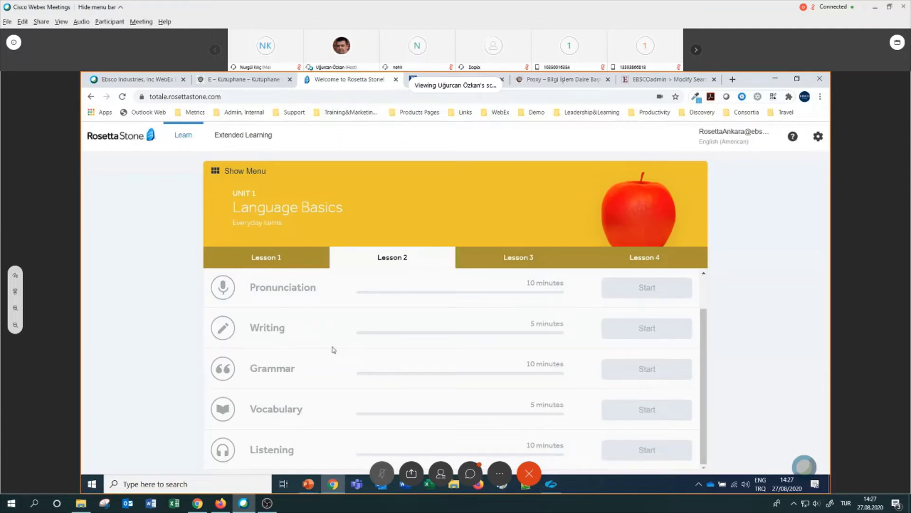
scroll(334, 350, "up", 1)
left_click(289, 259)
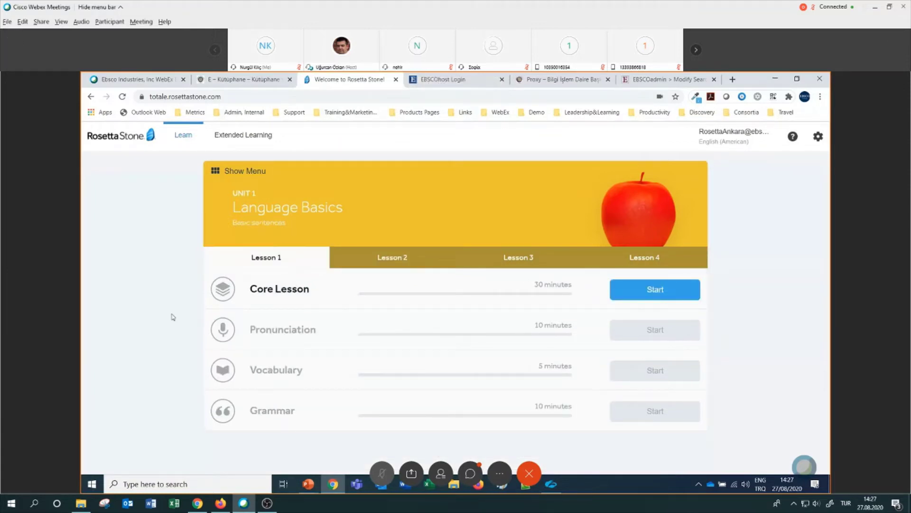
- Show the menu of all units and look through the topics from Unit 1 to Unit 20
left_click(242, 173)
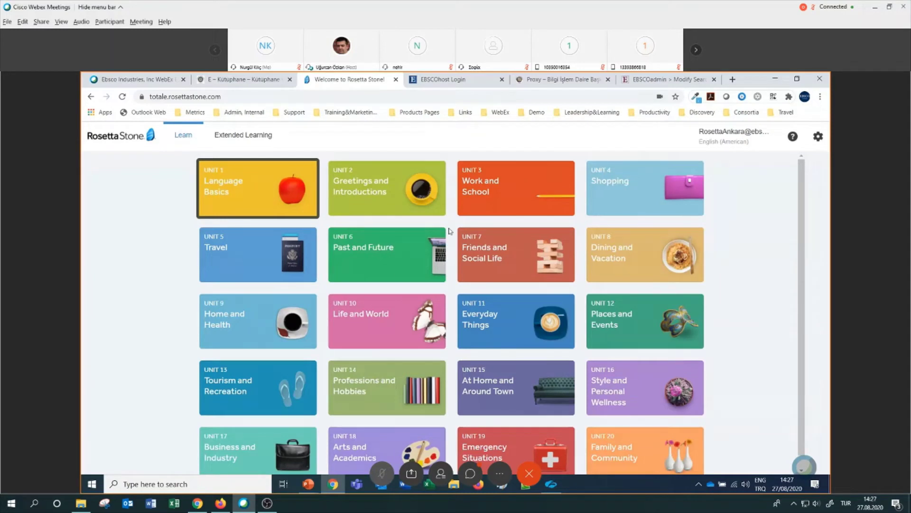
scroll(727, 296, "down", 1)
scroll(726, 296, "up", 1)
scroll(766, 281, "down", 1)
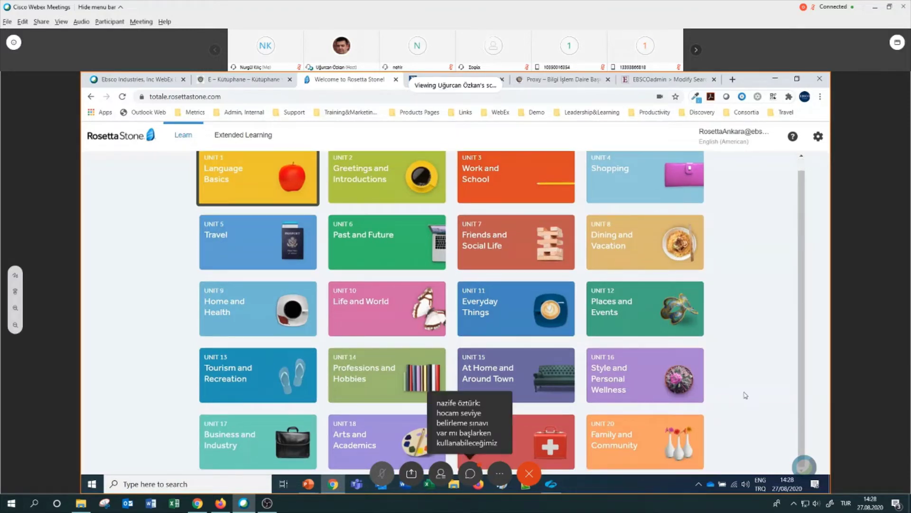
scroll(744, 394, "up", 1)
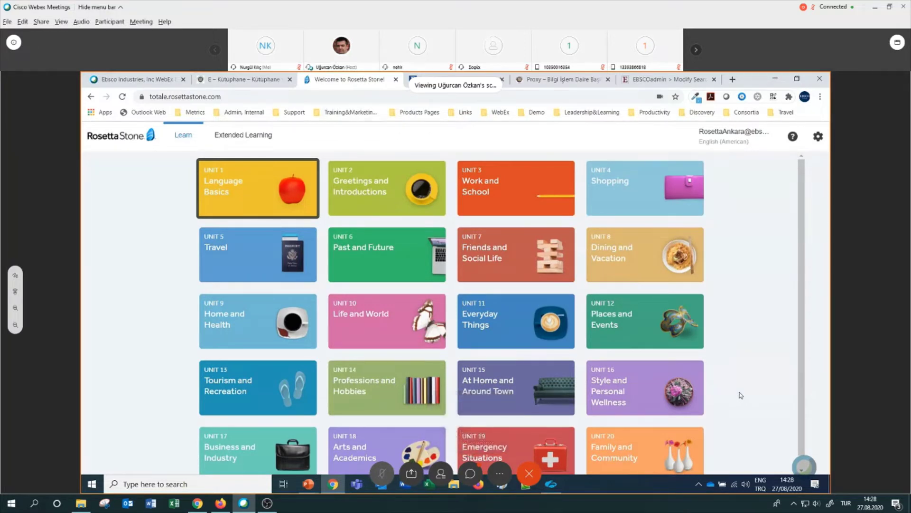
scroll(742, 394, "down", 1)
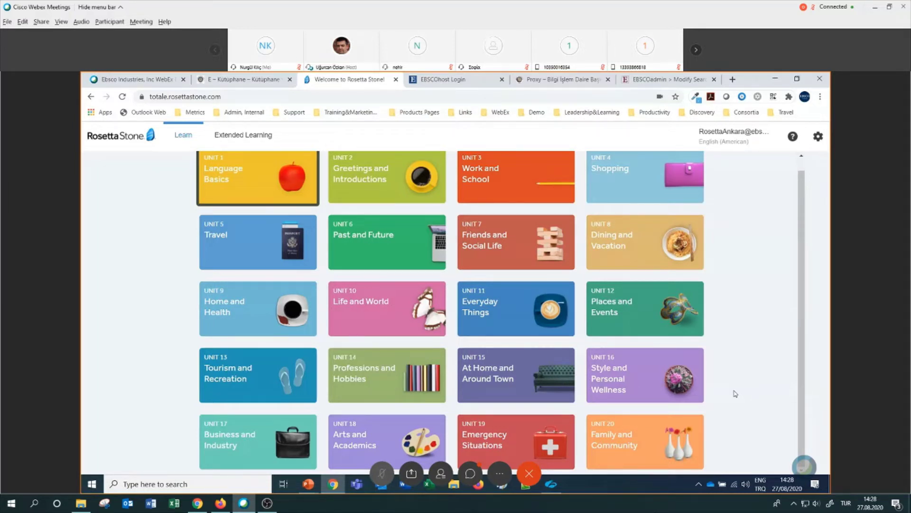
scroll(649, 356, "up", 1)
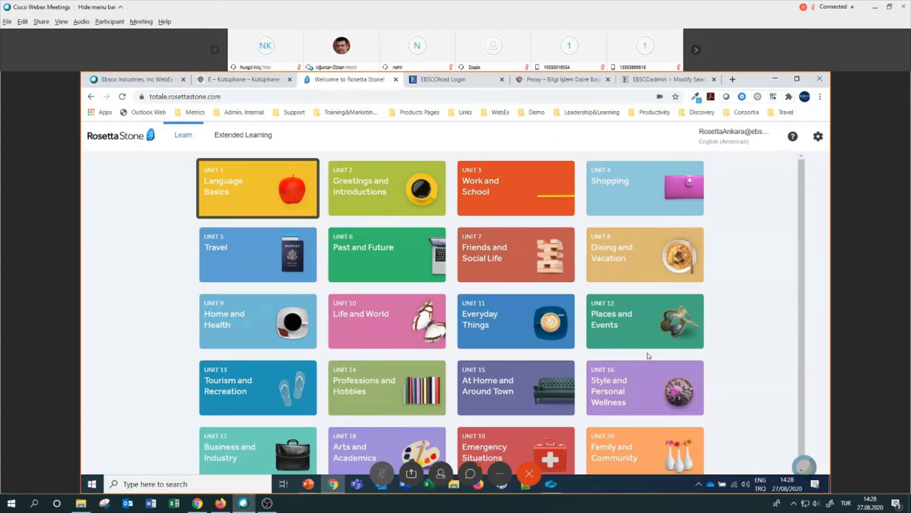
- Open Unit 10, Life and World, and start the Vocabulary activity of Lesson 1 with the Adult Male voice type
left_click(401, 314)
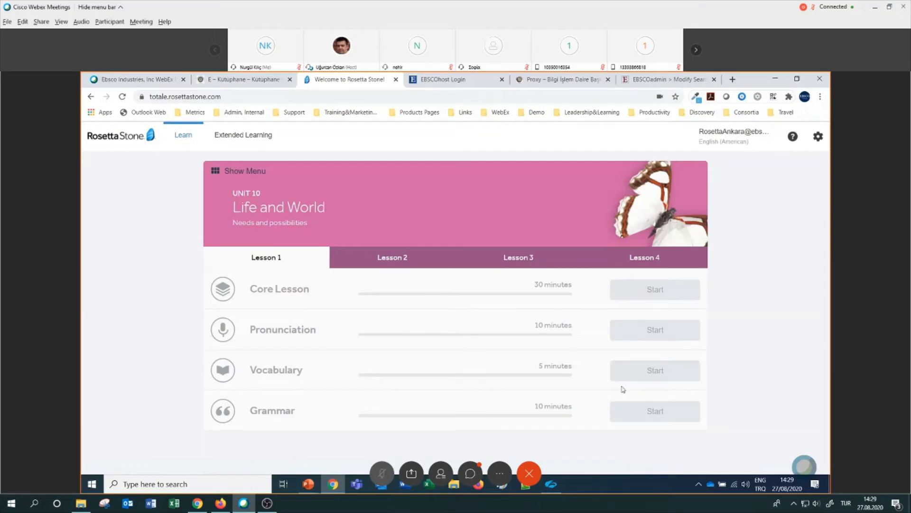
left_click_drag(568, 365, 286, 357)
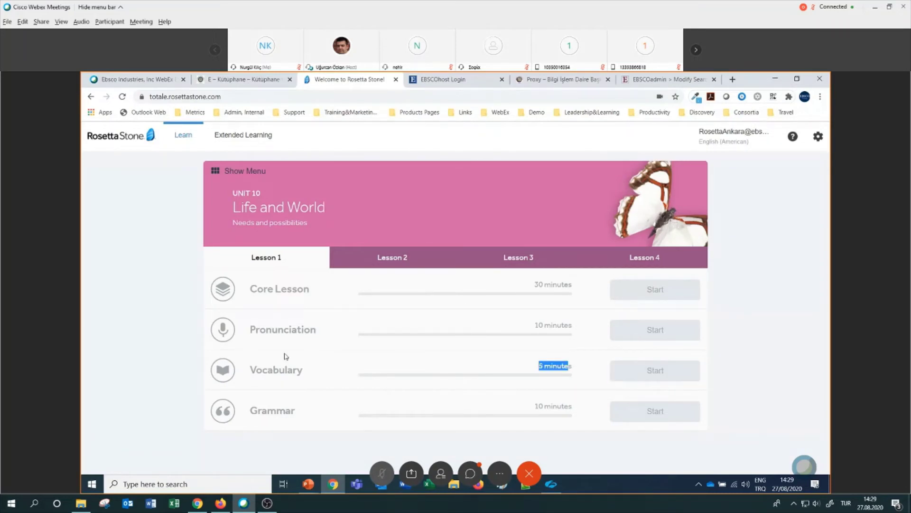
left_click(680, 378)
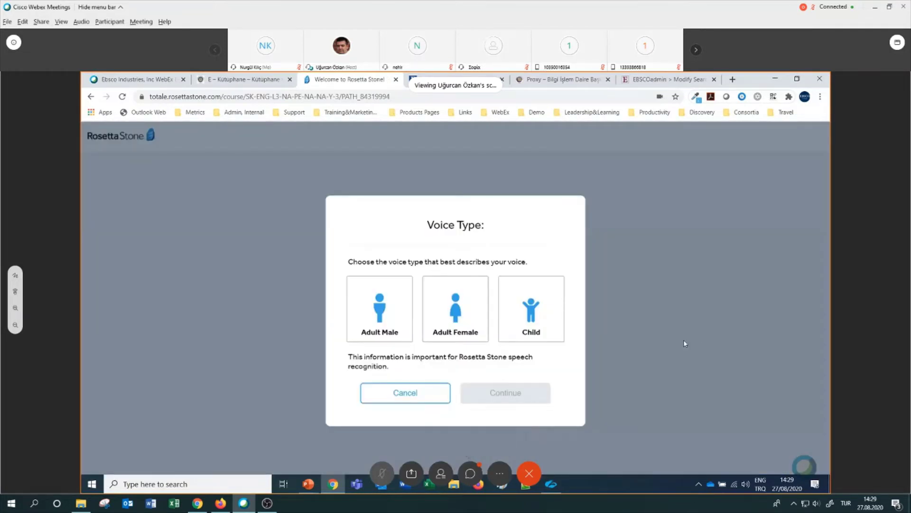
left_click(383, 306)
left_click(469, 402)
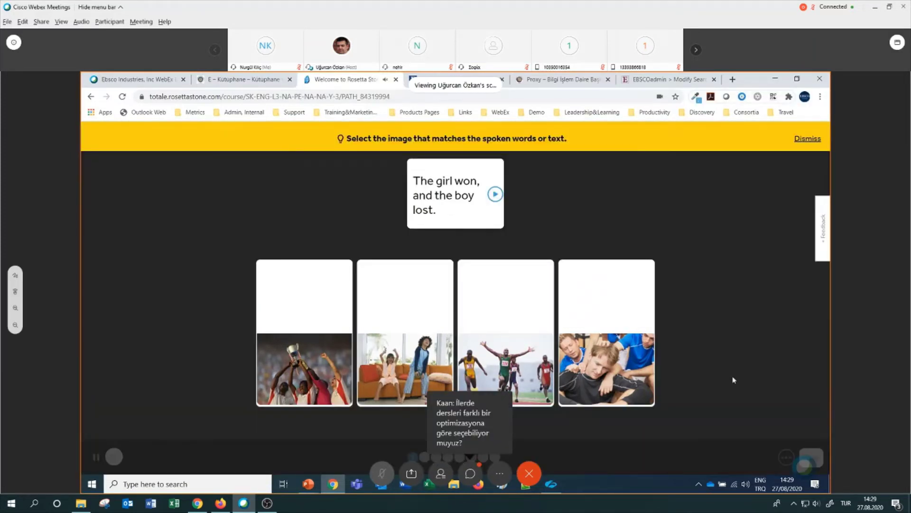
- Dismiss the instruction hint and match each of the four sentences about winning and losing to its picture
left_click(800, 139)
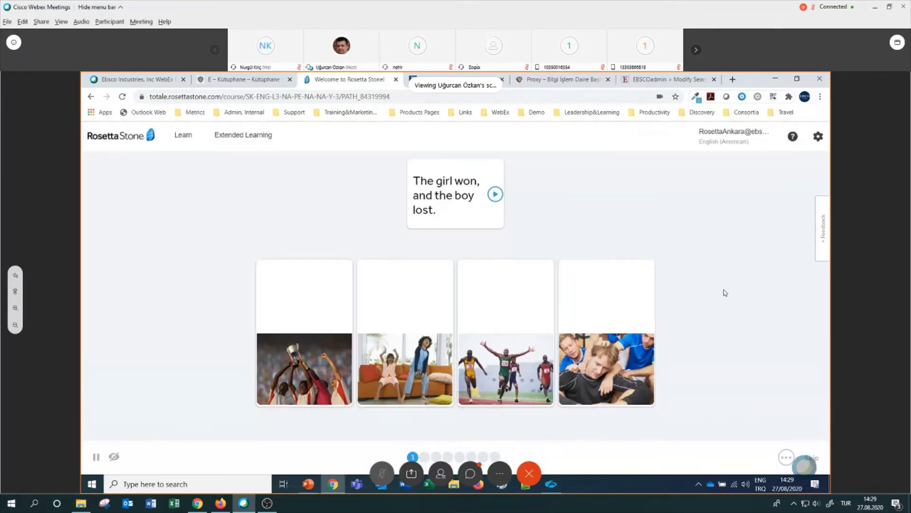
left_click(425, 323)
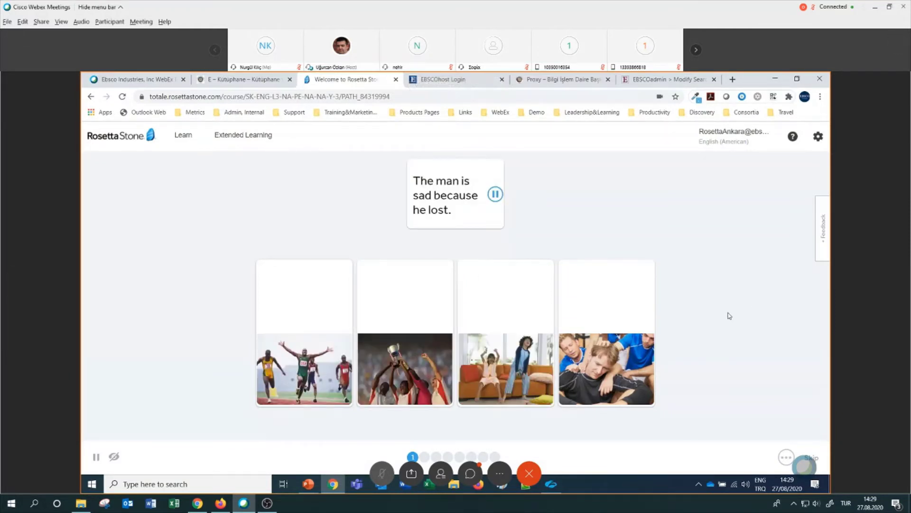
left_click(609, 311)
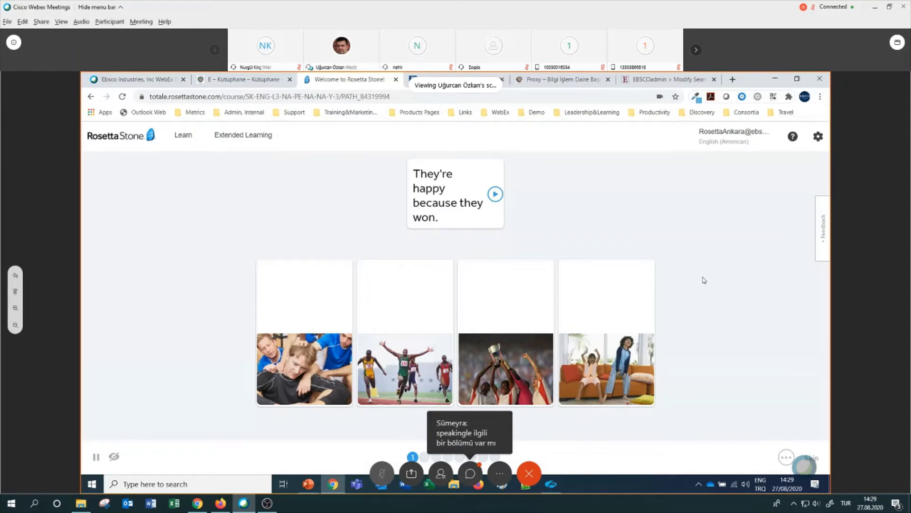
left_click(519, 326)
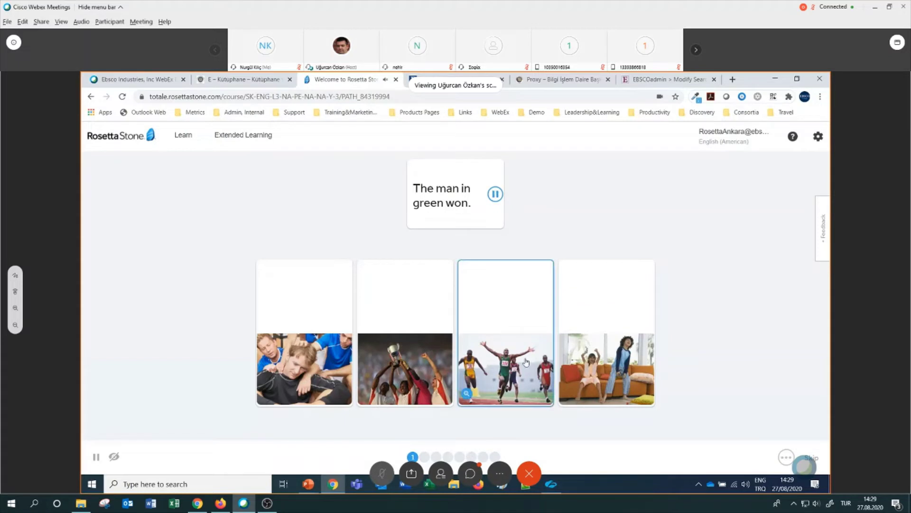
left_click(526, 362)
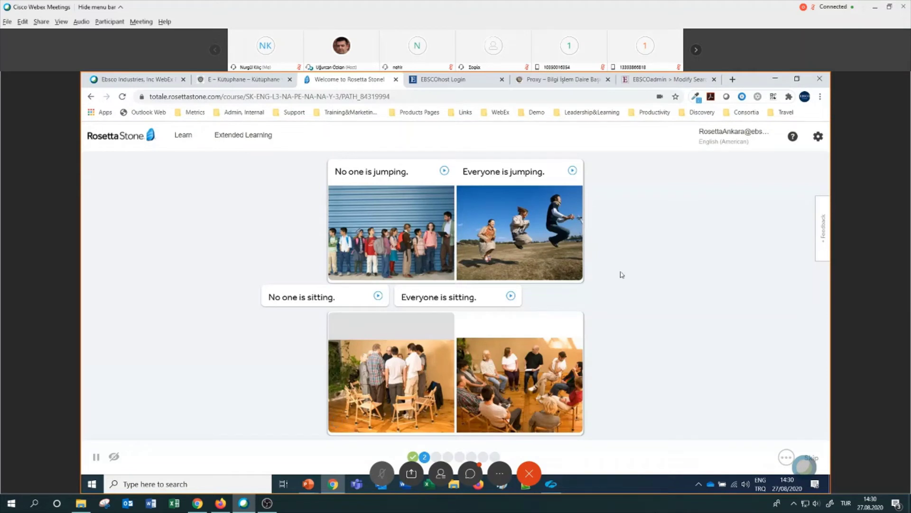
- Leave the exercise for the course overview and examine the activities in Lessons 2, 3 and 4 of Unit 9, Home and Health
left_click(128, 135)
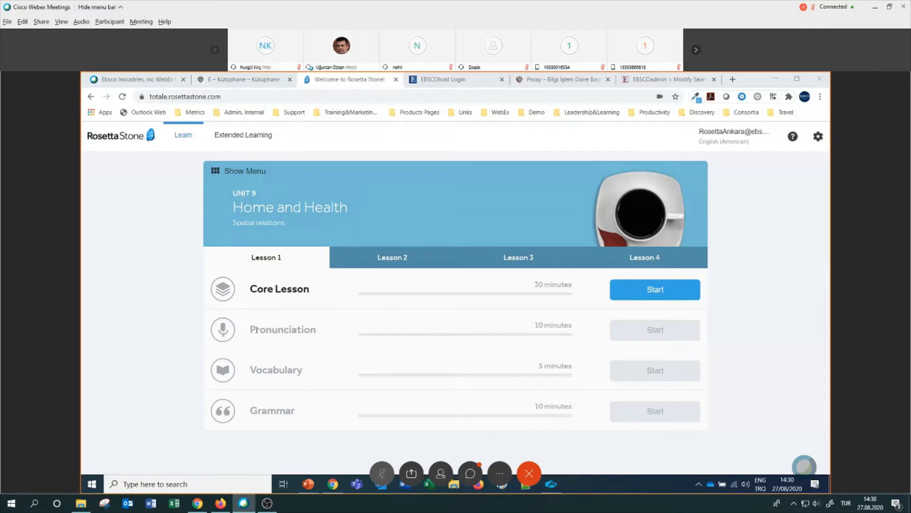
left_click(388, 263)
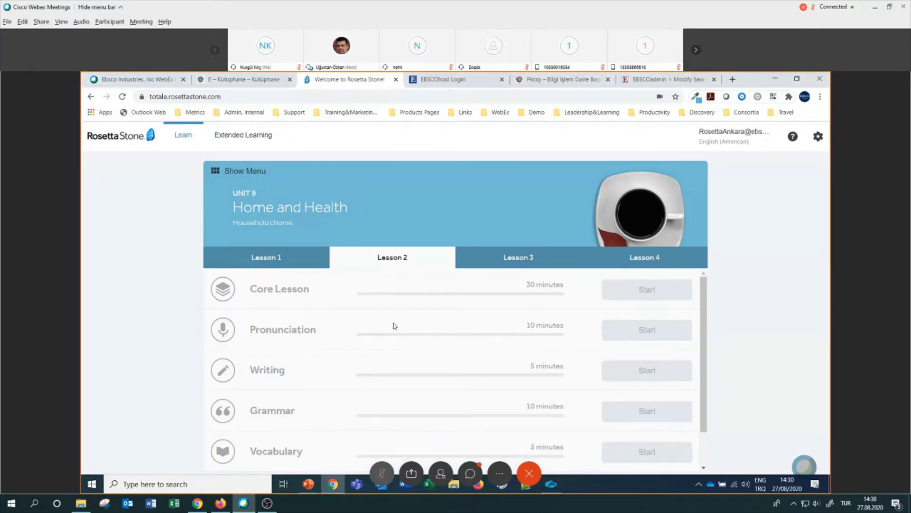
scroll(394, 327, "down", 1)
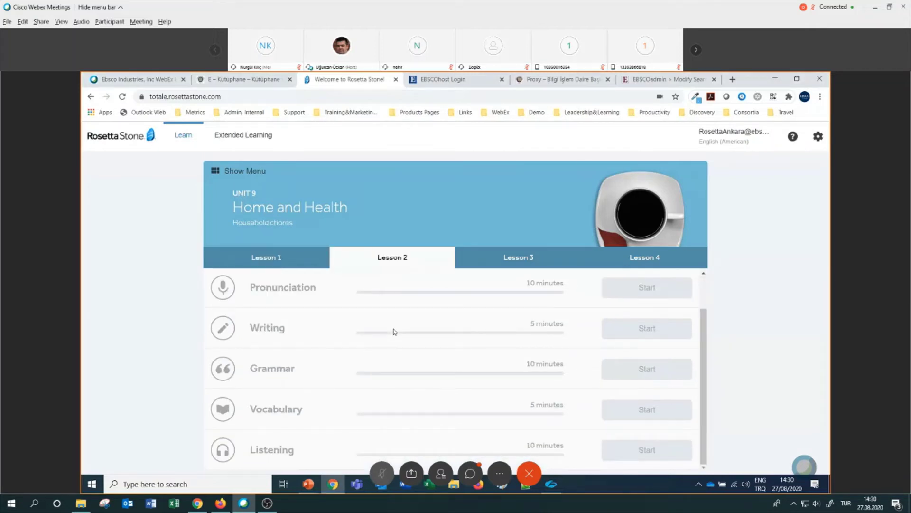
left_click(508, 259)
scroll(511, 338, "down", 1)
scroll(512, 350, "up", 1)
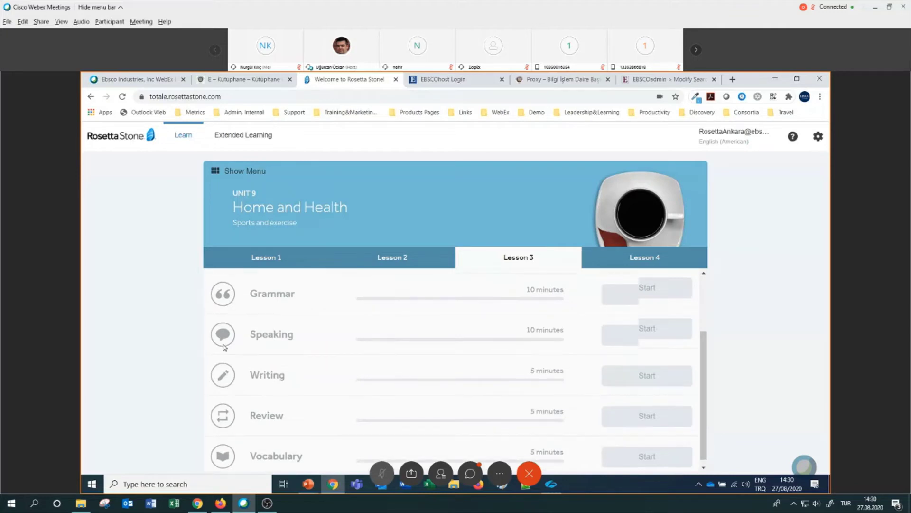
left_click(627, 262)
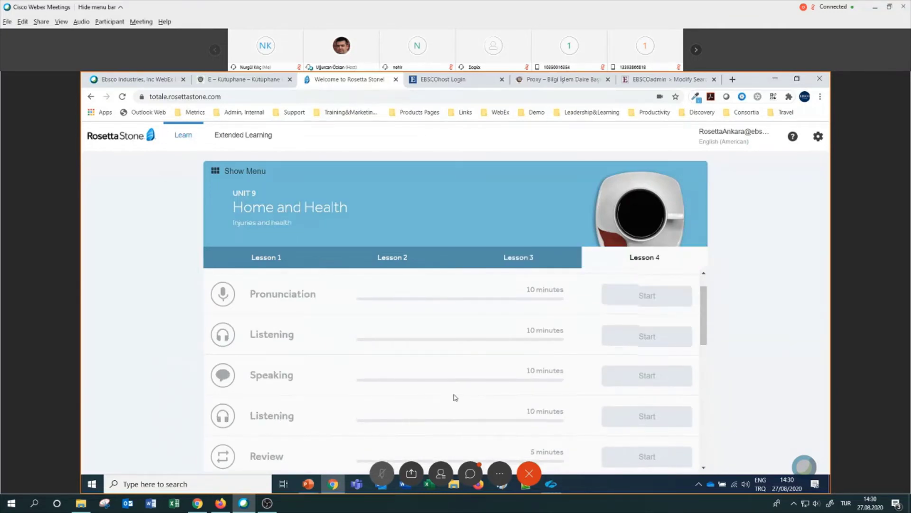
scroll(454, 397, "down", 5)
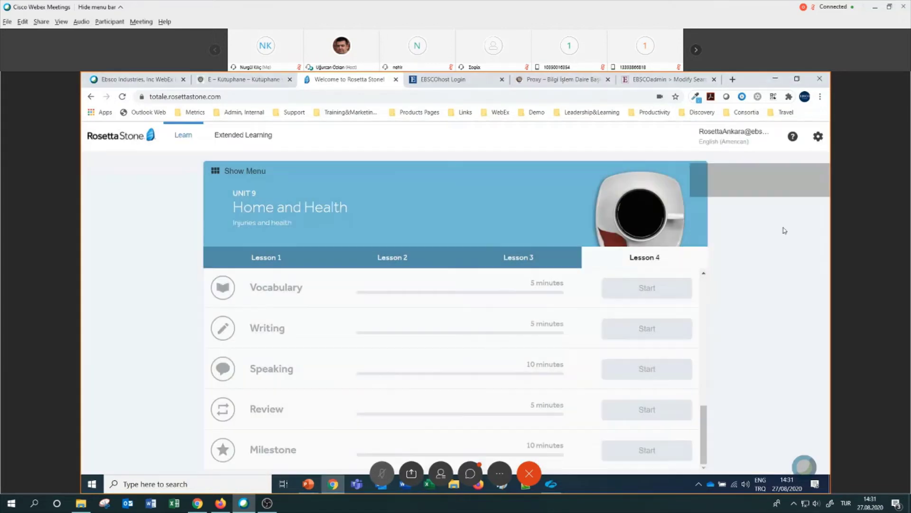
- Review the audio and course settings, including the course focus options for English (American) Level 3, and close them without applying changes
left_click(748, 132)
left_click(748, 132)
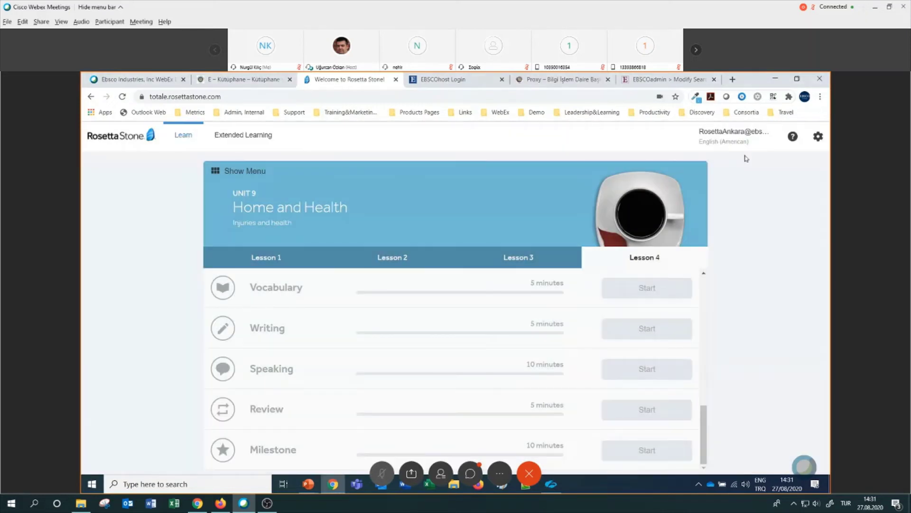
mouse_move(736, 129)
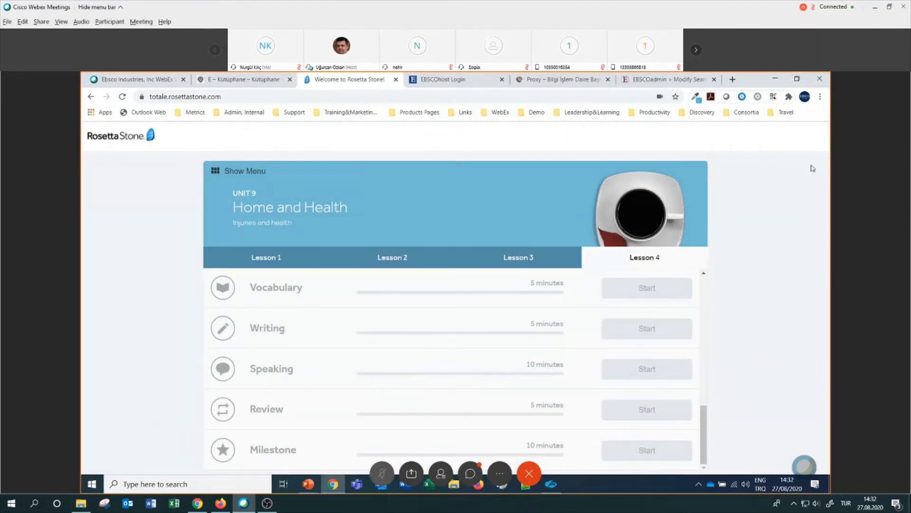
left_click(818, 136)
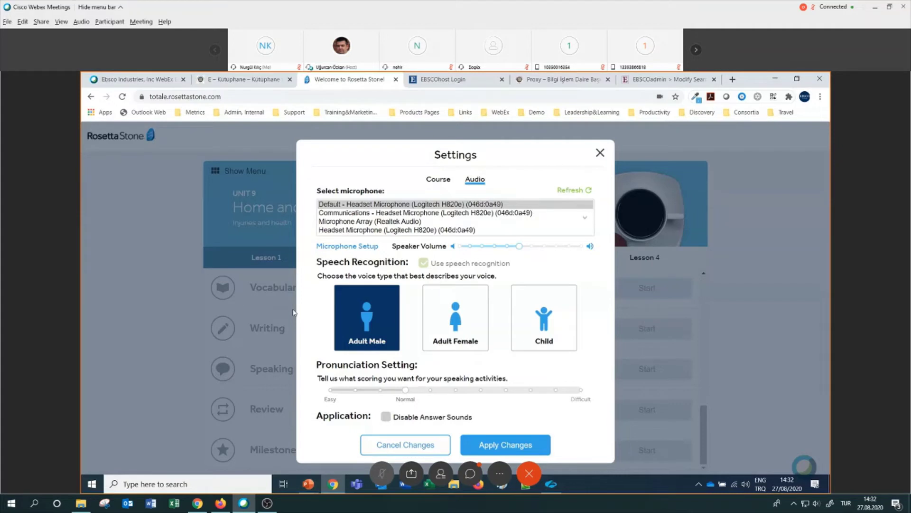
left_click(445, 185)
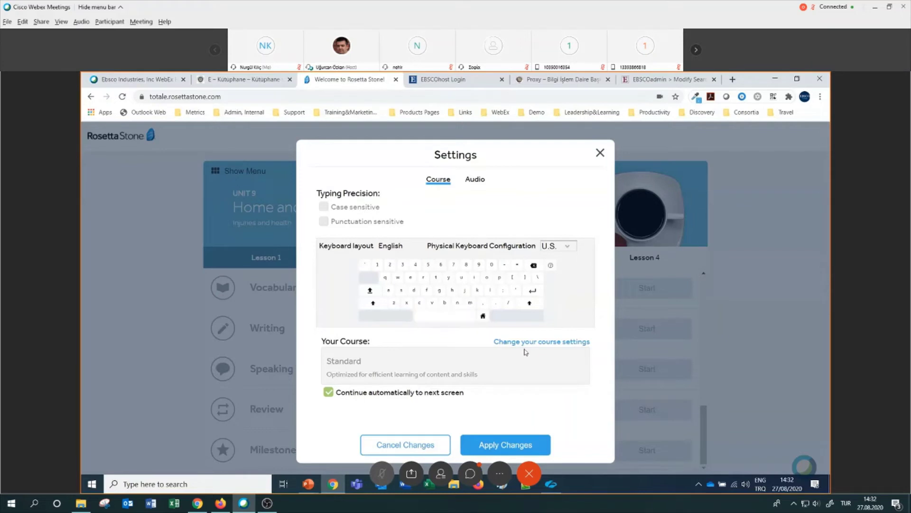
left_click(554, 344)
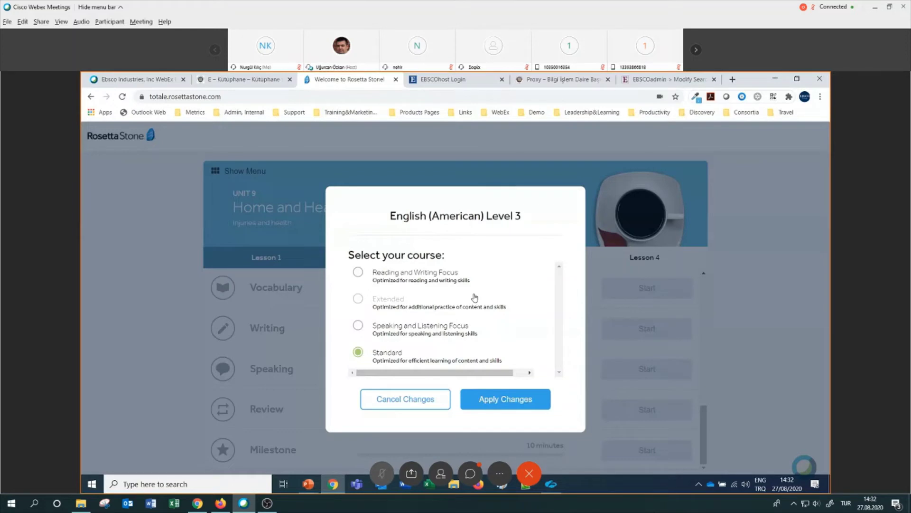
left_click(407, 399)
left_click(601, 153)
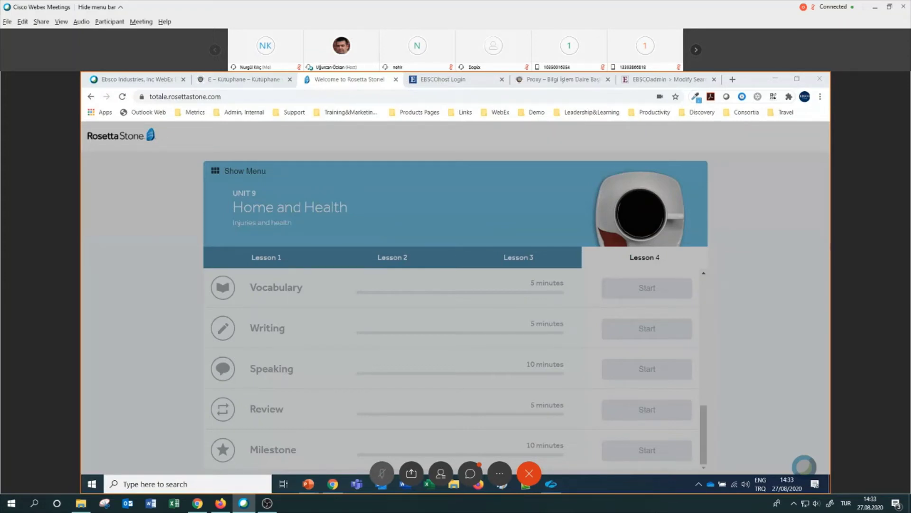
left_click(791, 265)
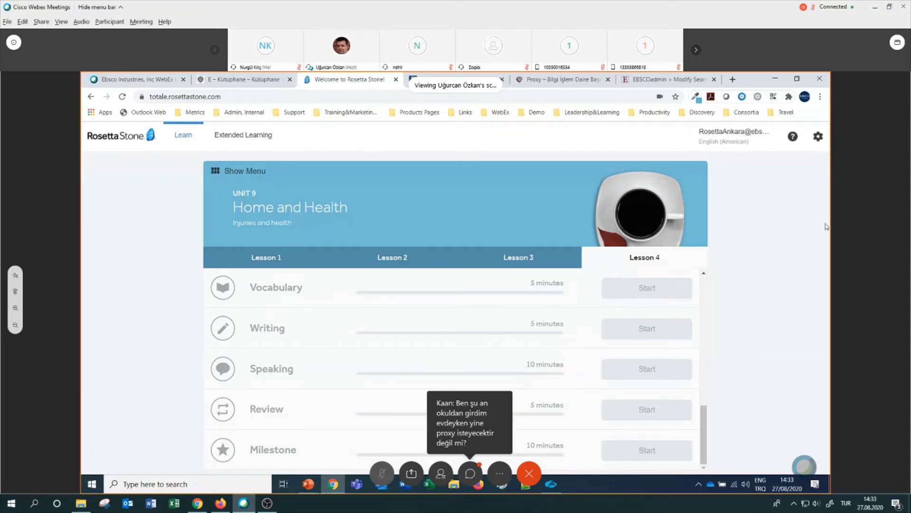
- Open the course settings, cancel without changes, and sign out of Rosetta Stone from the account options
left_click(820, 140)
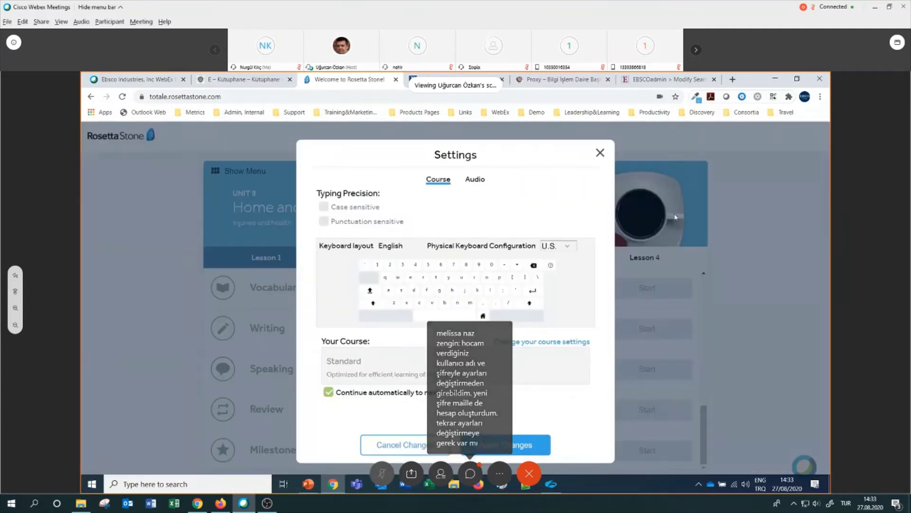
left_click(420, 444)
left_click(734, 132)
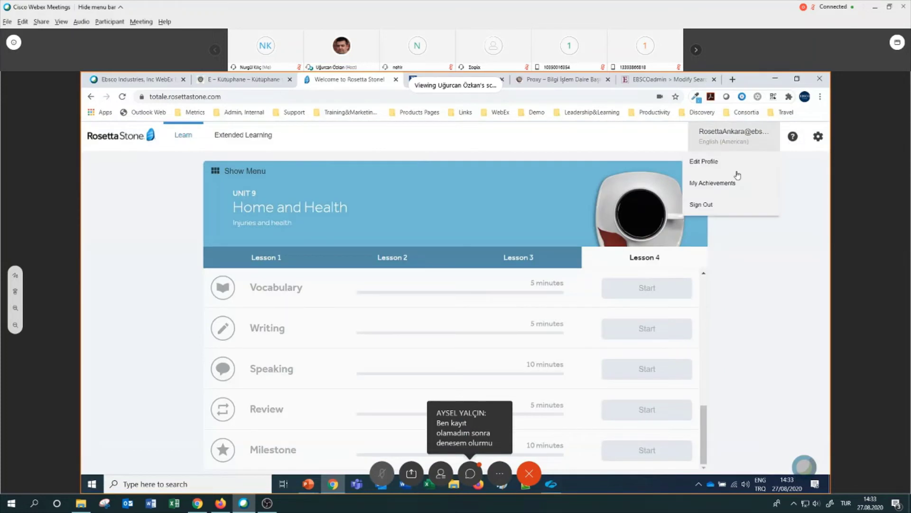
left_click(736, 177)
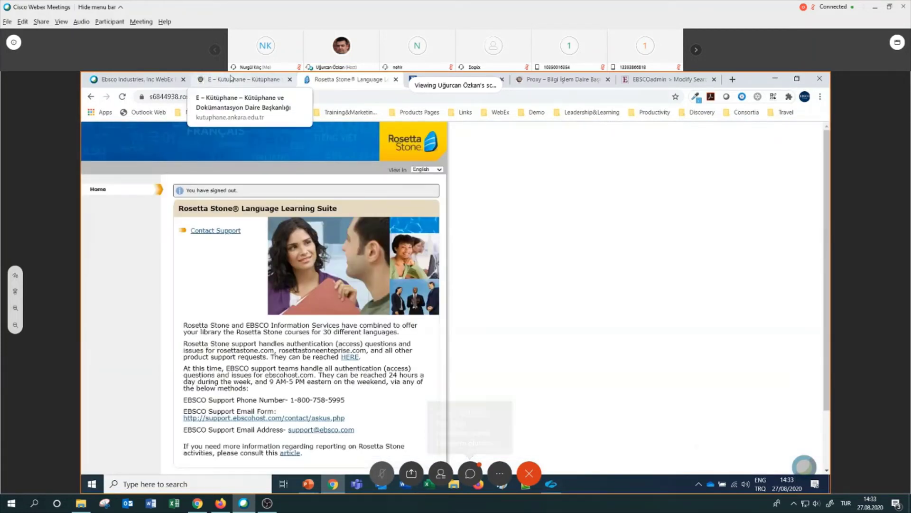
- Close the signed-out Rosetta Stone page, return to the Ankara University library home page, and view its PROXY Kampüs Dışı Erişim entry
left_click(245, 80)
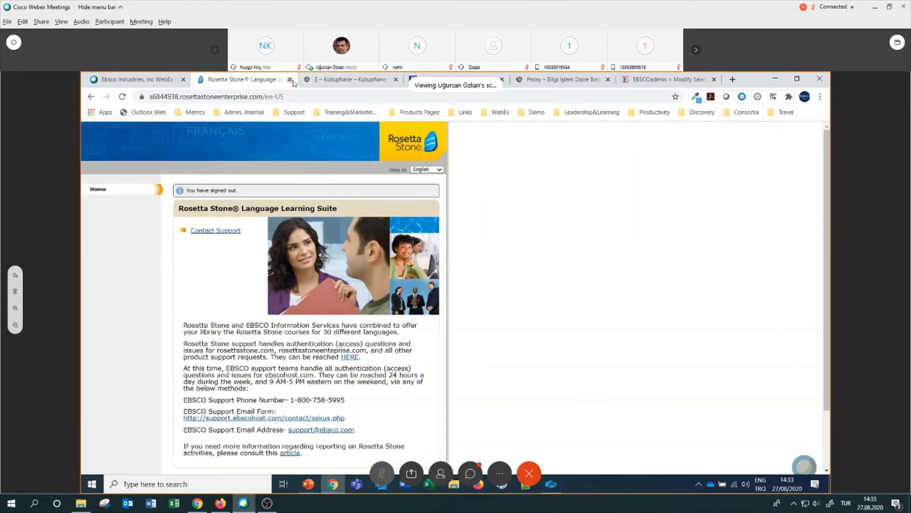
key("F5")
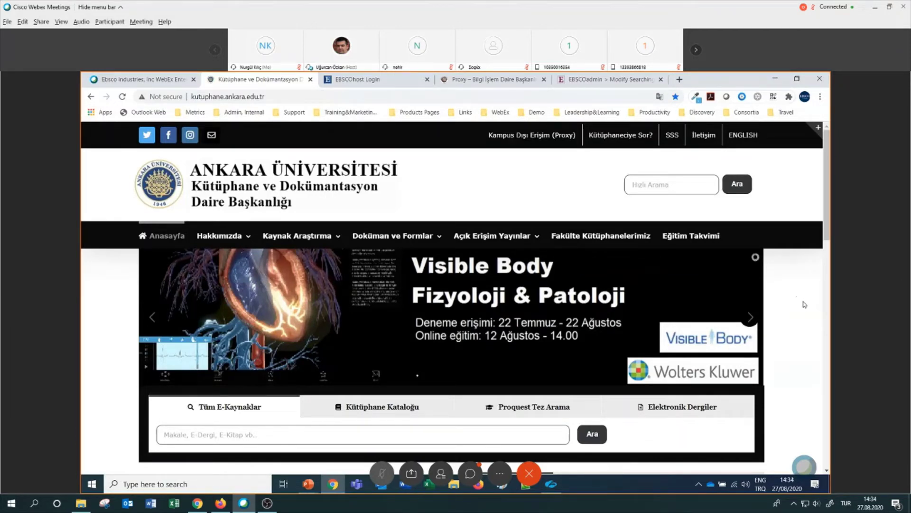
scroll(804, 305, "down", 5)
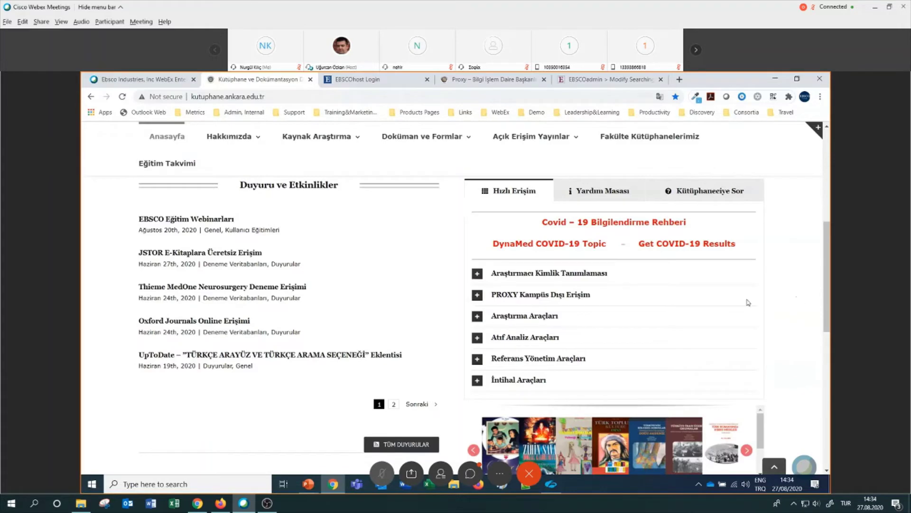
left_click(481, 296)
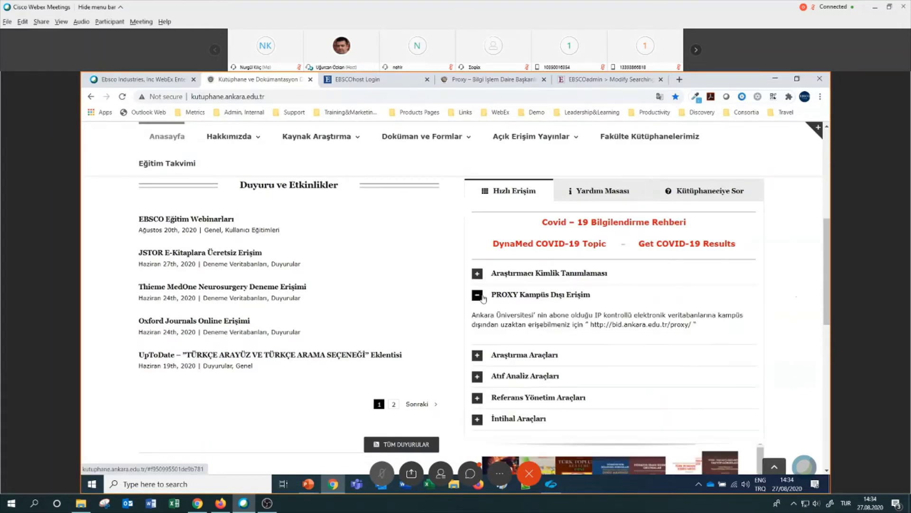
scroll(480, 315, "up", 5)
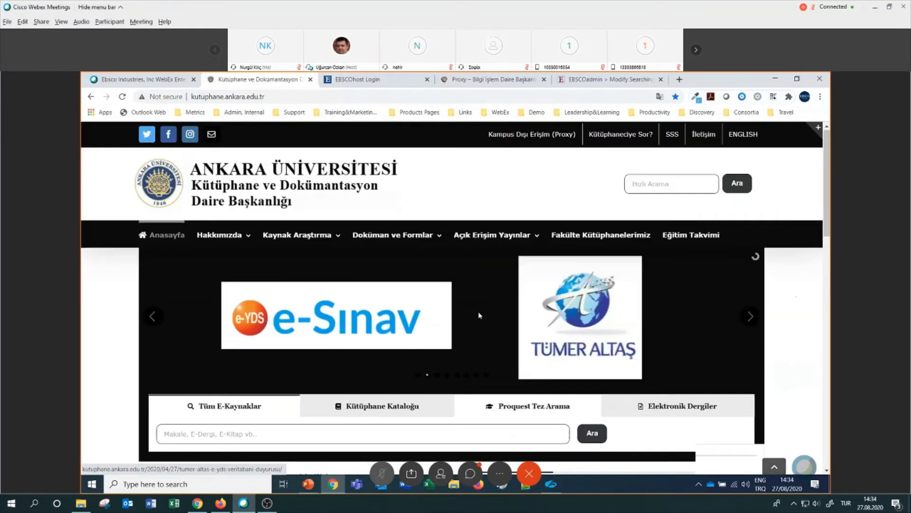
- Open the library's E – Kütüphane page and list the subscribed databases beginning with R
mouse_move(311, 242)
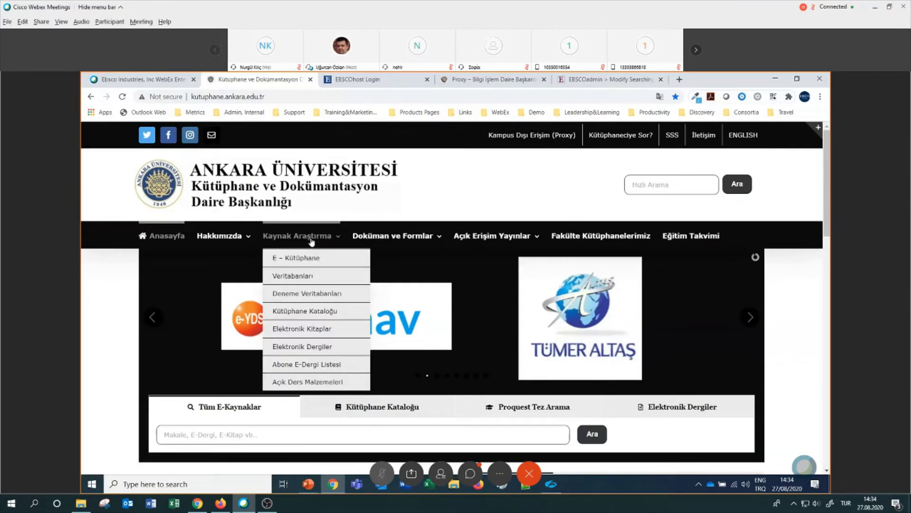
left_click(298, 279)
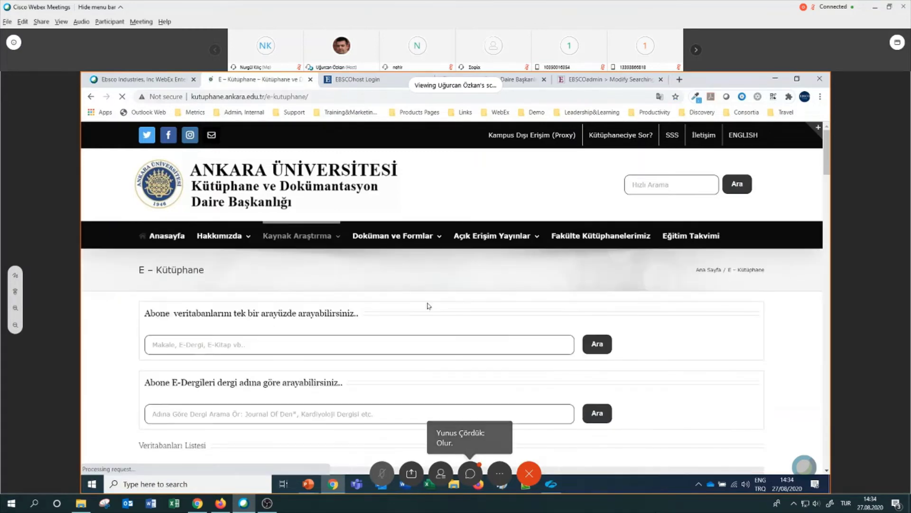
scroll(427, 306, "down", 3)
left_click(599, 330)
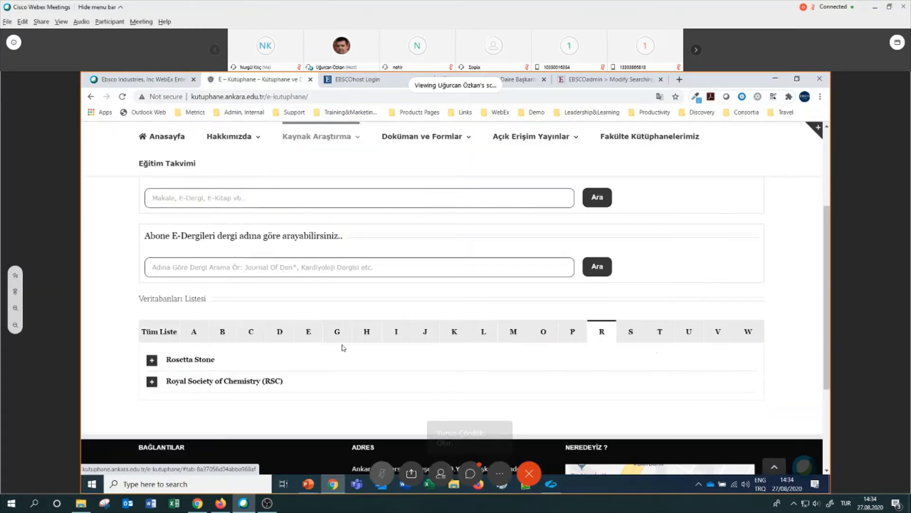
- Expand the Rosetta Stone entry in the database list and go to the database
scroll(293, 346, "down", 1)
left_click(152, 312)
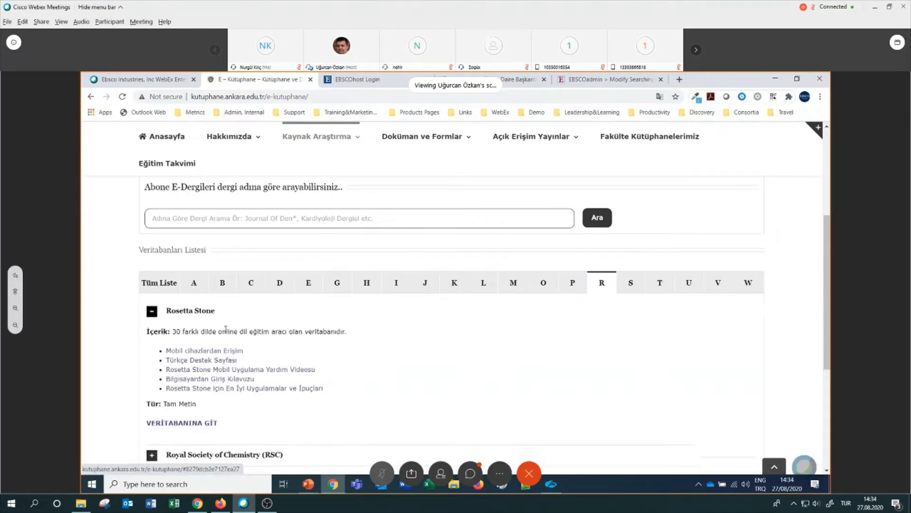
scroll(171, 342, "down", 1)
left_click(193, 375)
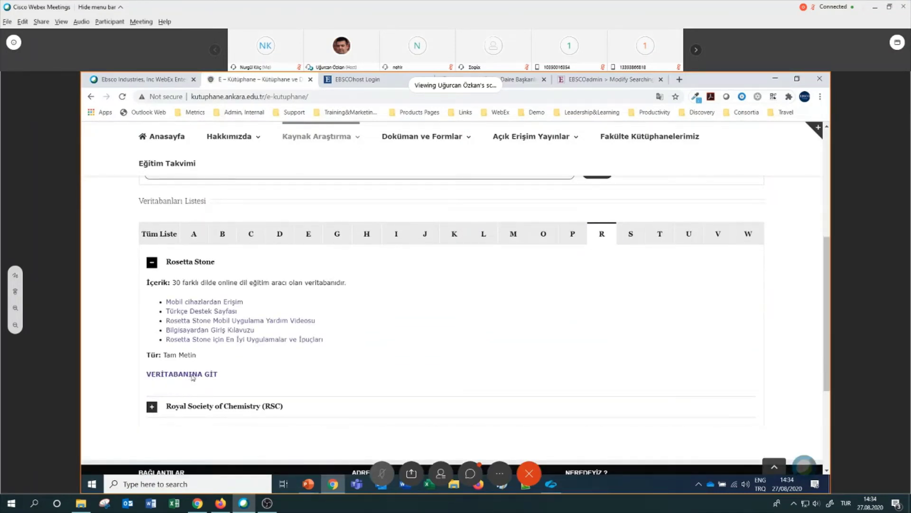
- Sign in to EBSCOhost with the institutional user ID and the account password
left_click(434, 302)
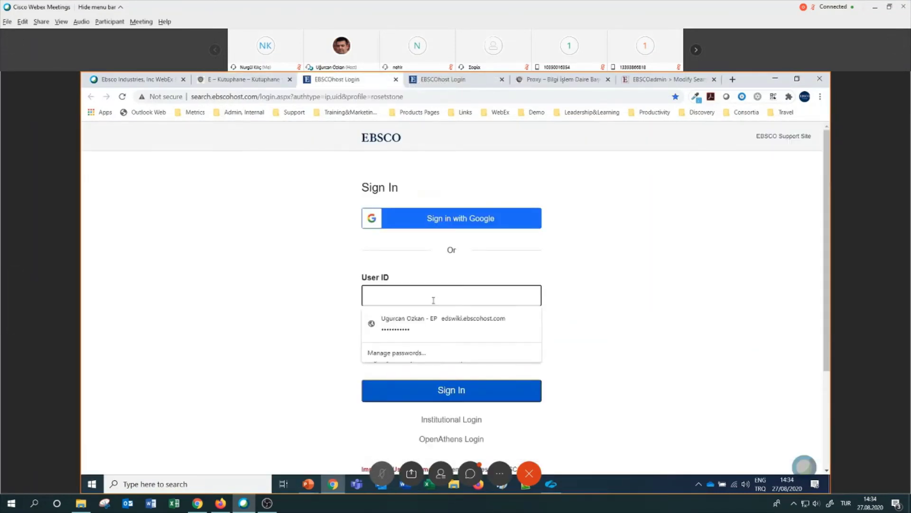
type("ankarawebinar")
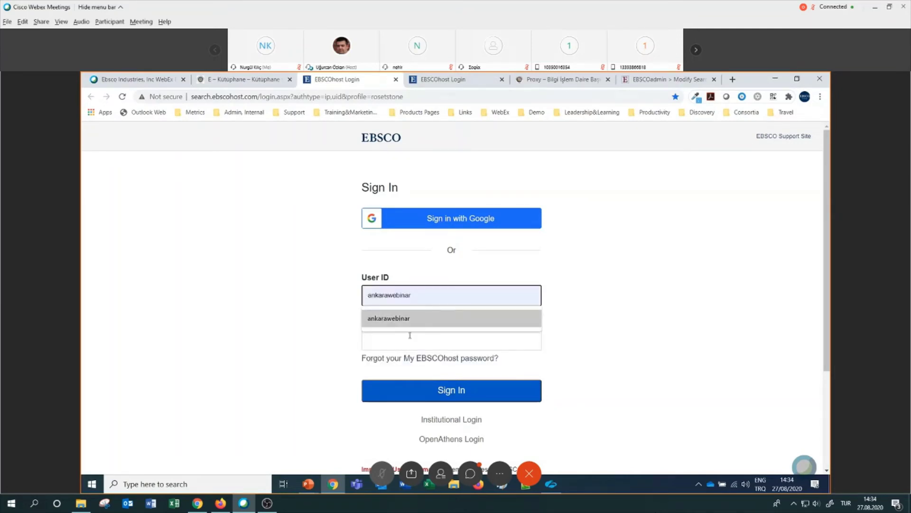
left_click(432, 317)
left_click(410, 336)
type("••••••••••")
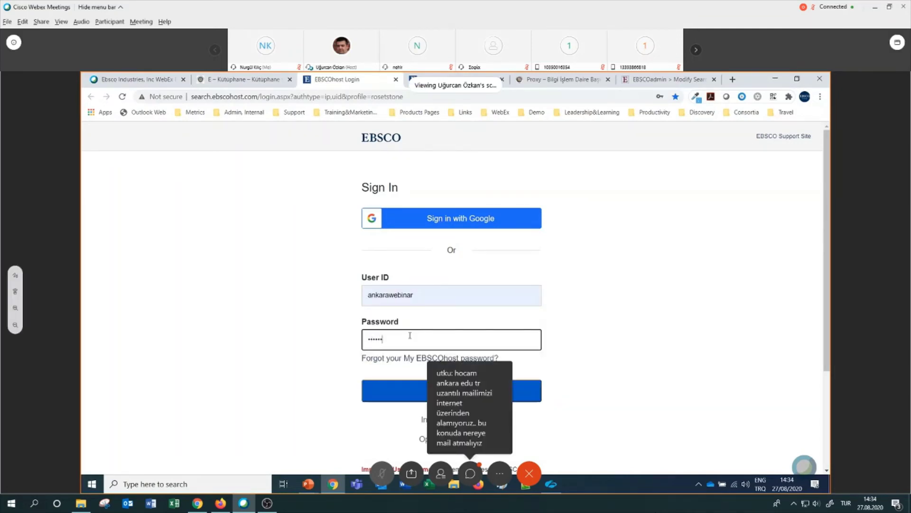
key("Return")
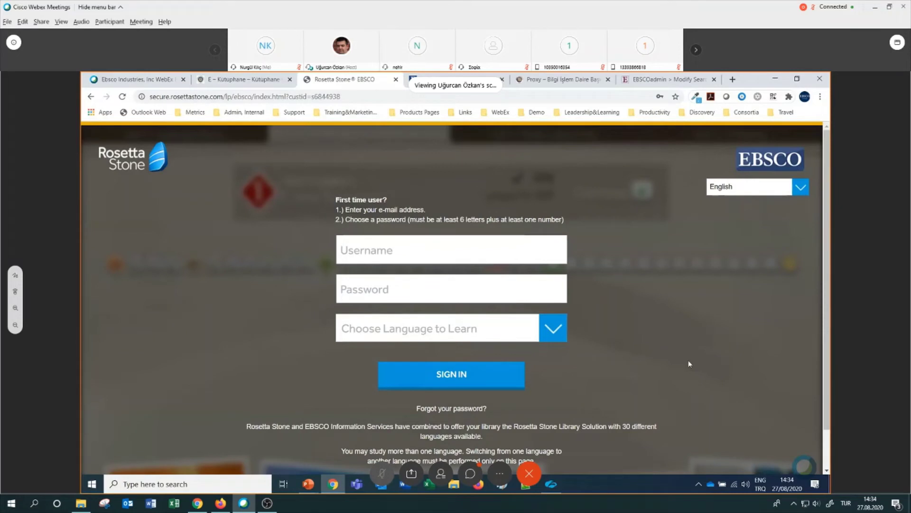
- Review the languages offered on the Rosetta Stone sign-in page without choosing one, and close that page
left_click(553, 326)
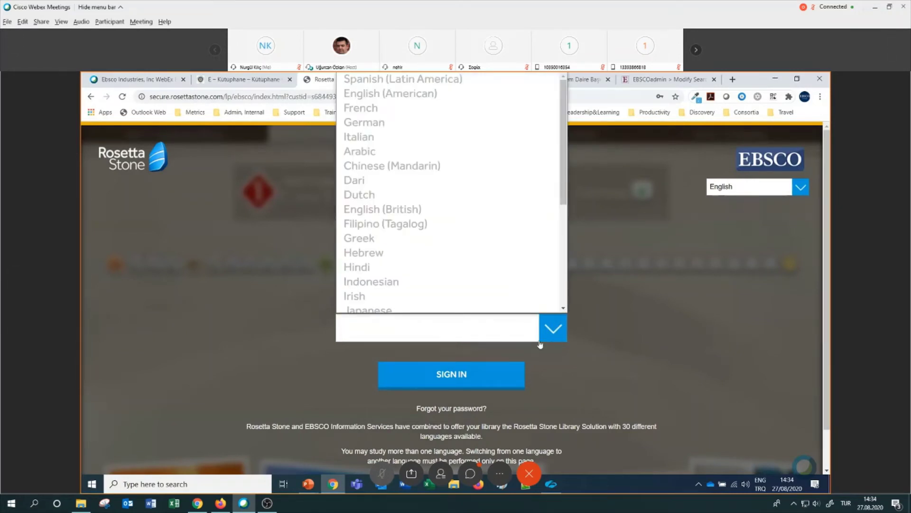
left_click(541, 338)
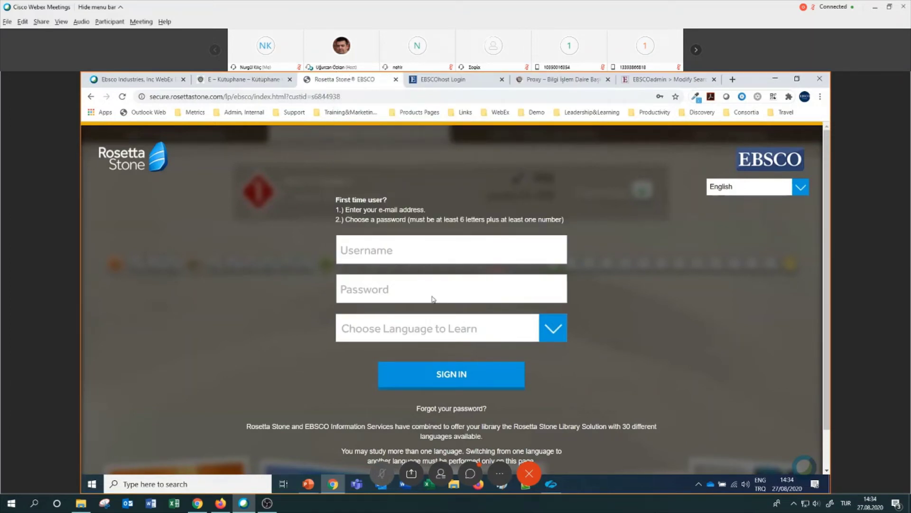
left_click(557, 332)
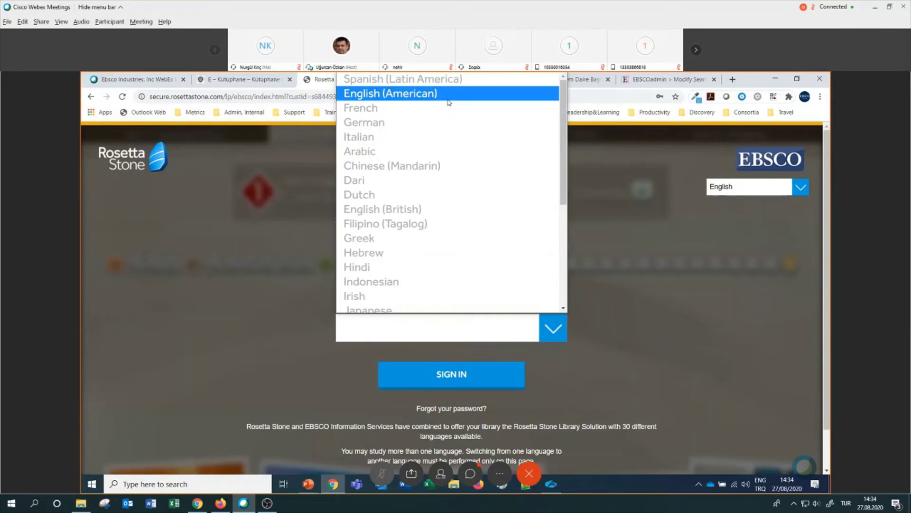
left_click(742, 325)
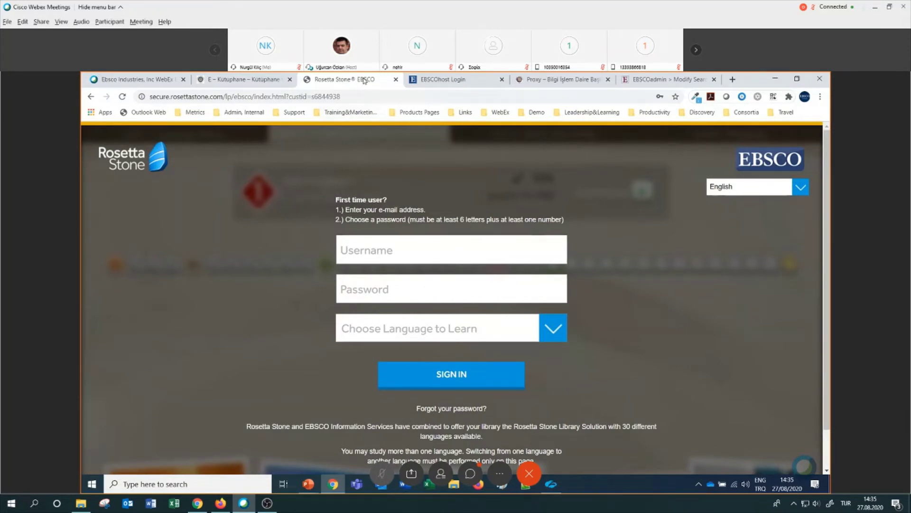
left_click_drag(367, 81, 292, 84)
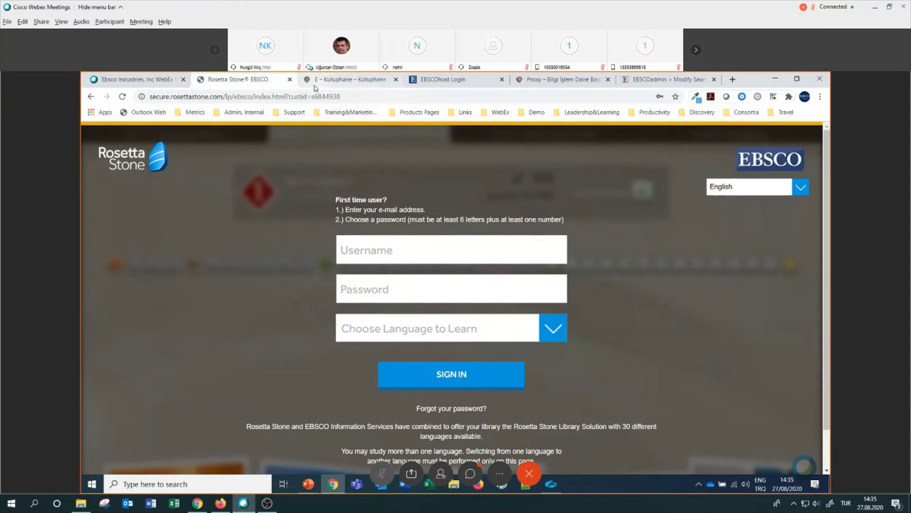
left_click(289, 80)
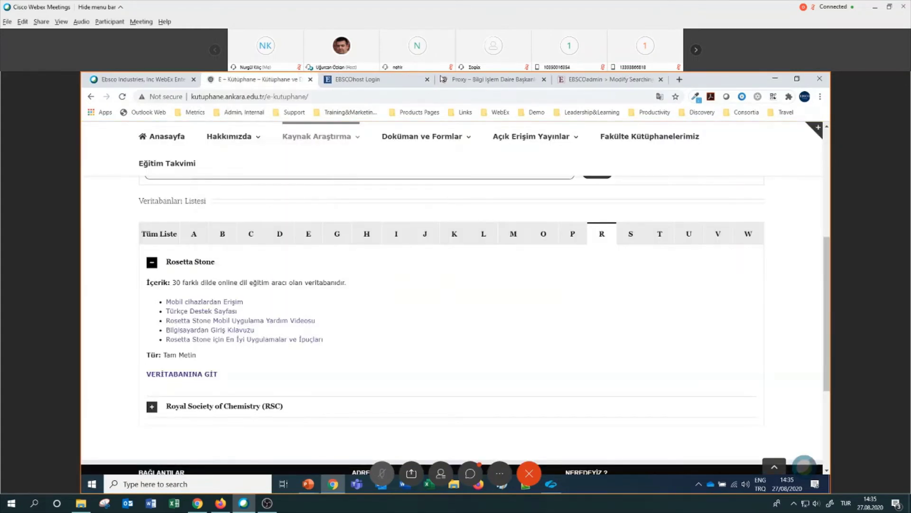